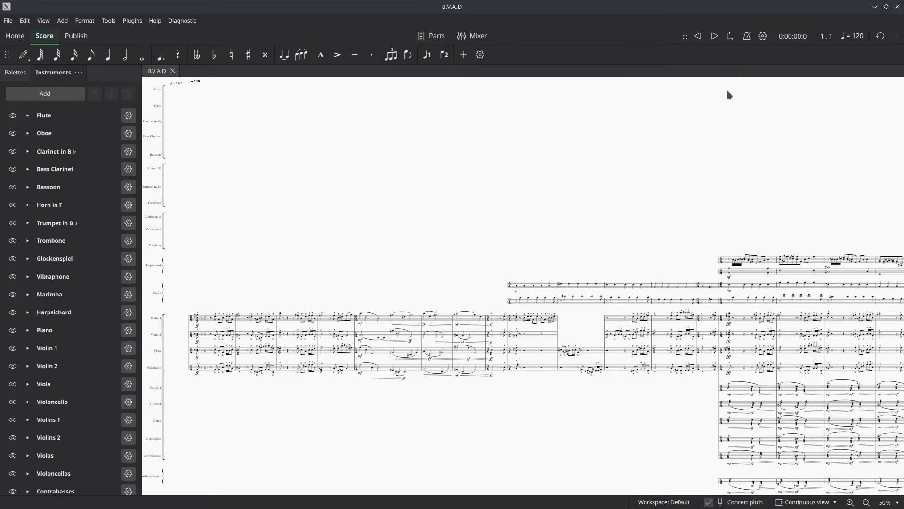
# - Play the score from its beginning and return to the opening measures
pyautogui.click(715, 37)
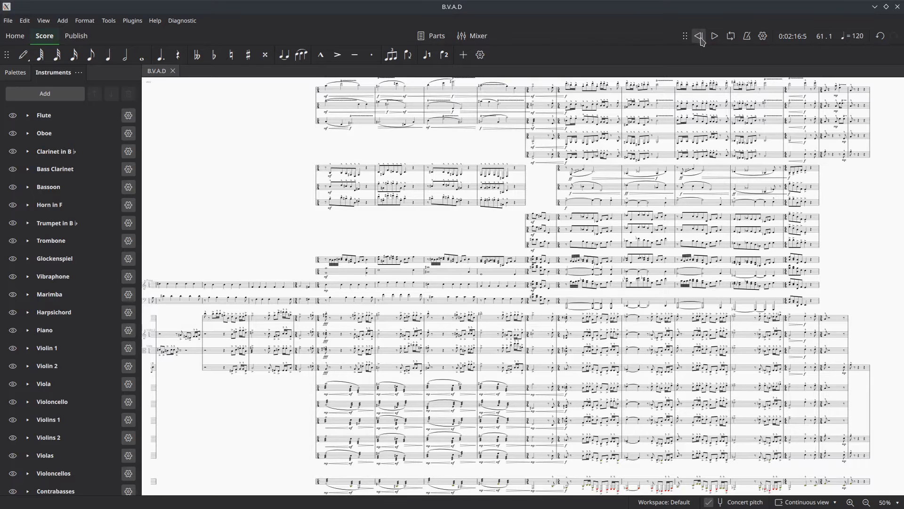
pyautogui.click(244, 121)
pyautogui.moveTo(247, 82); pyautogui.dragTo(903, 138)
pyautogui.moveTo(372, 125); pyautogui.dragTo(850, 95)
pyautogui.moveTo(336, 97); pyautogui.dragTo(793, 63)
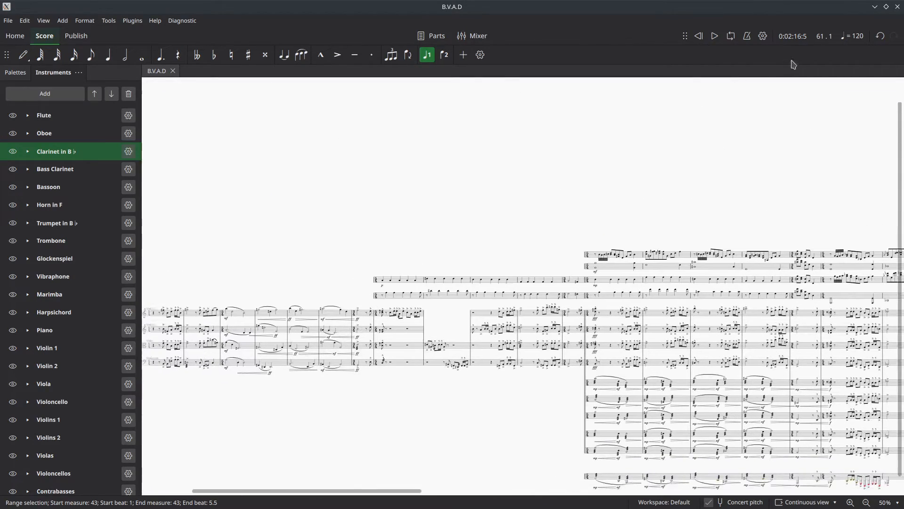
pyautogui.click(688, 87)
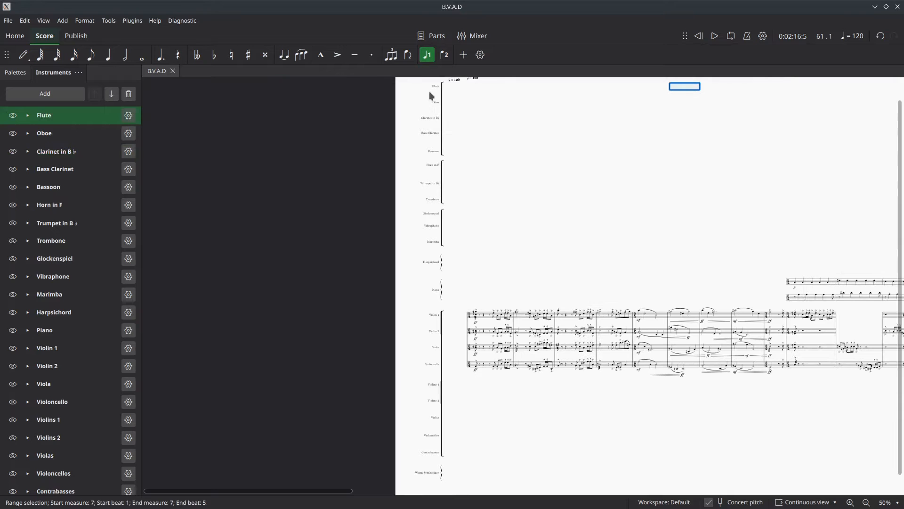
pyautogui.moveTo(416, 289); pyautogui.dragTo(152, 303)
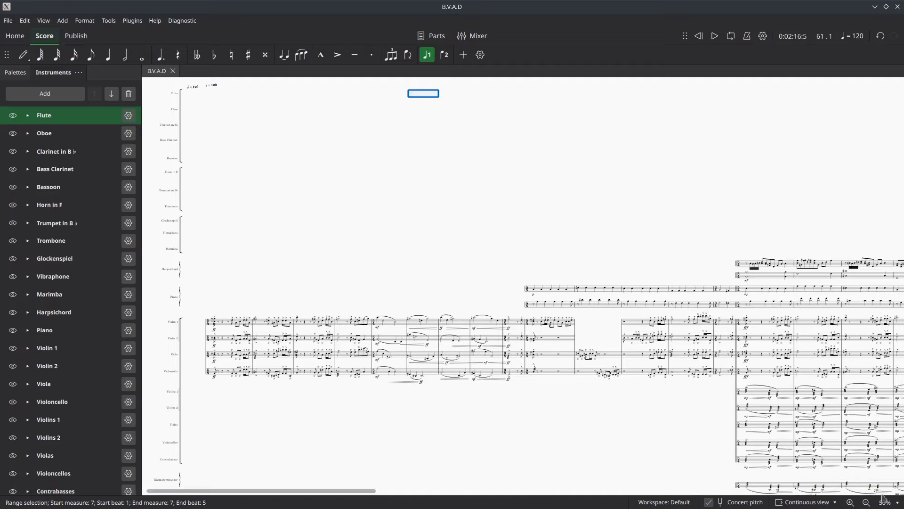
# - Set the score zoom to 75% on the opening string quartet measures
pyautogui.click(899, 504)
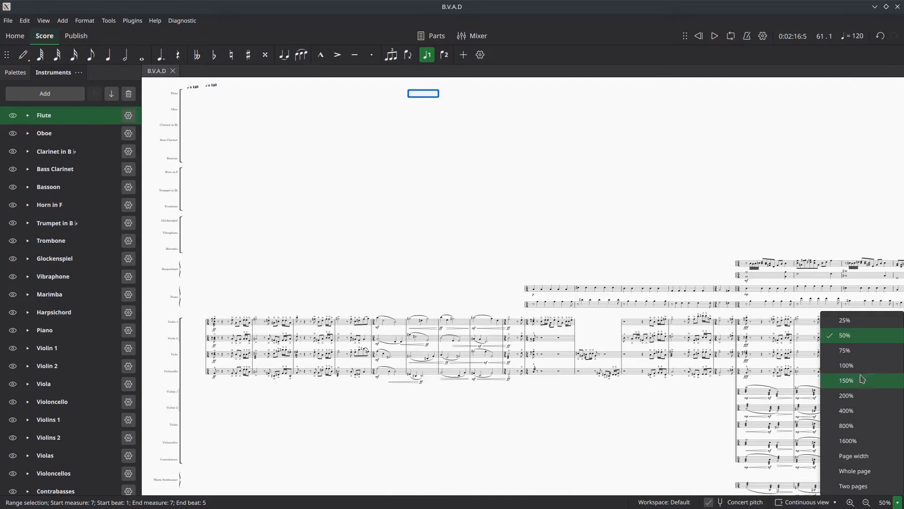
pyautogui.click(846, 351)
pyautogui.scroll(-4, 569, 349)
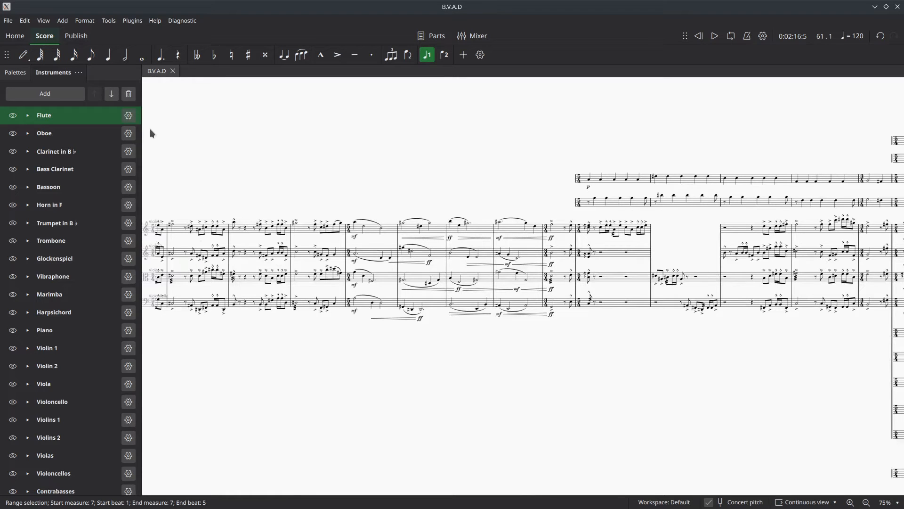
pyautogui.moveTo(177, 236); pyautogui.dragTo(281, 236)
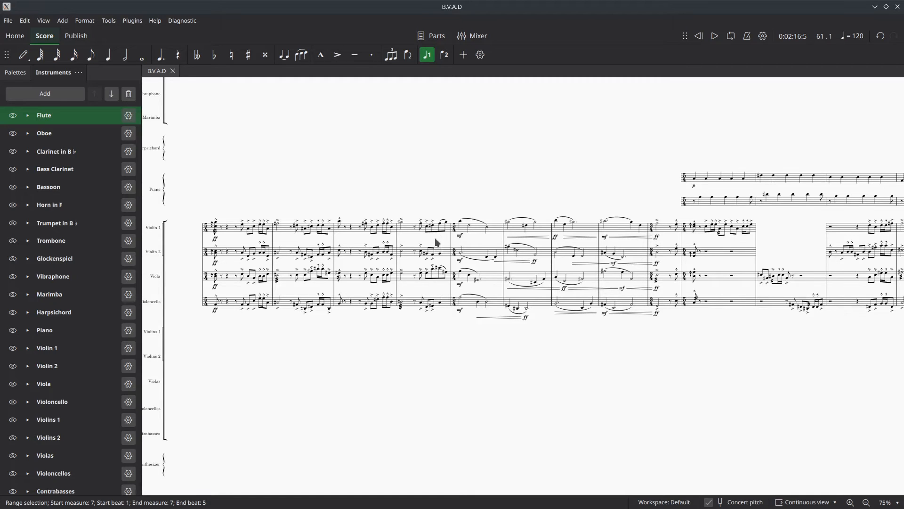
# - Select the arpeggio on Violin 1's opening chord, show the notation palettes, and clear the selection
pyautogui.click(213, 228)
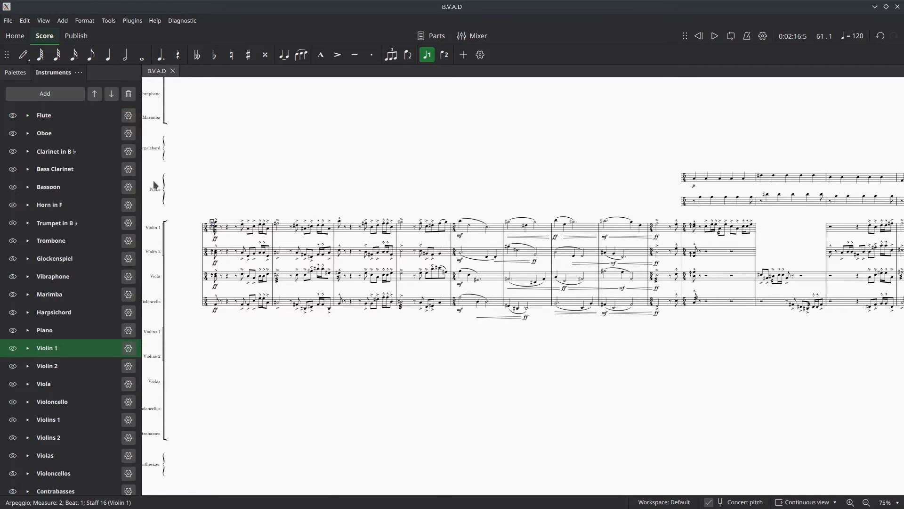
pyautogui.click(15, 72)
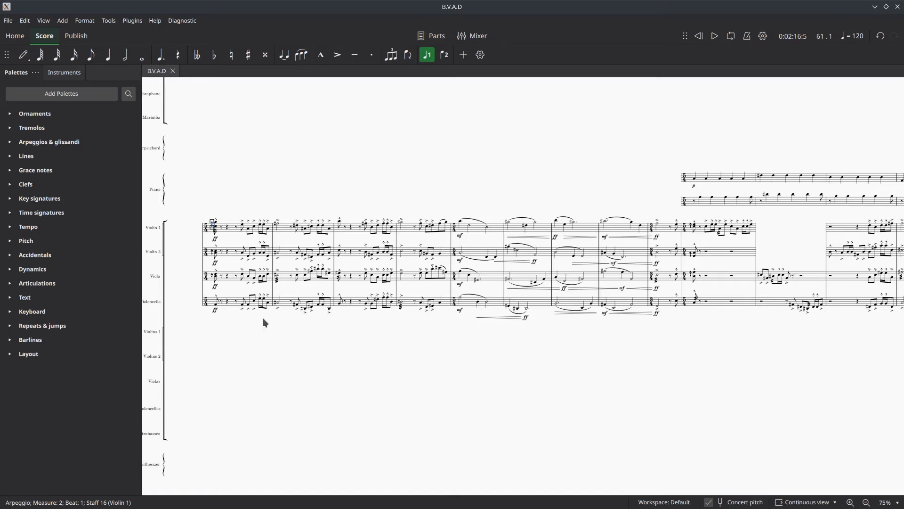
pyautogui.click(281, 193)
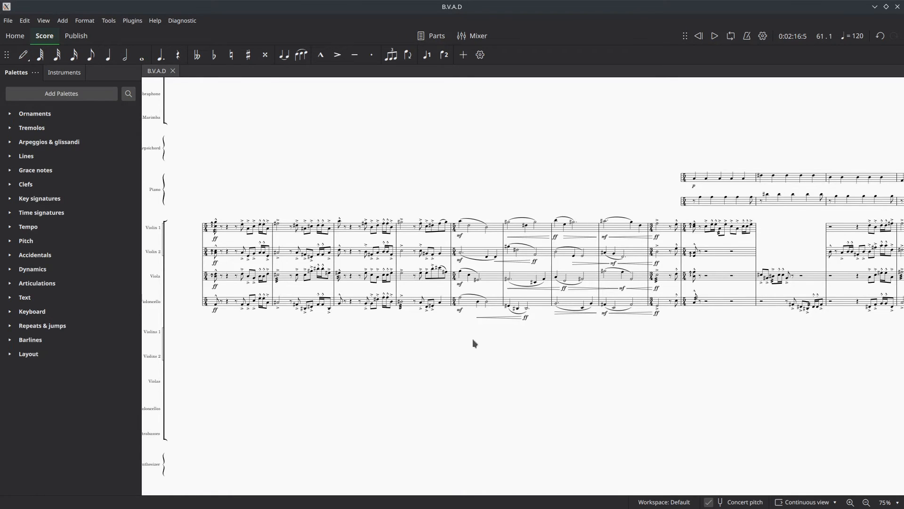
# - Set the score zoom to 100% and look over the opening string quartet passage
pyautogui.click(898, 502)
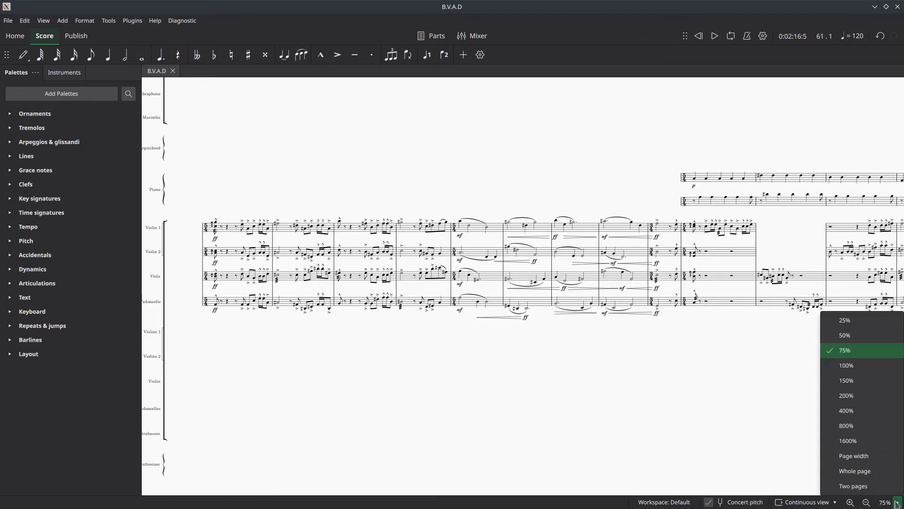
pyautogui.click(848, 365)
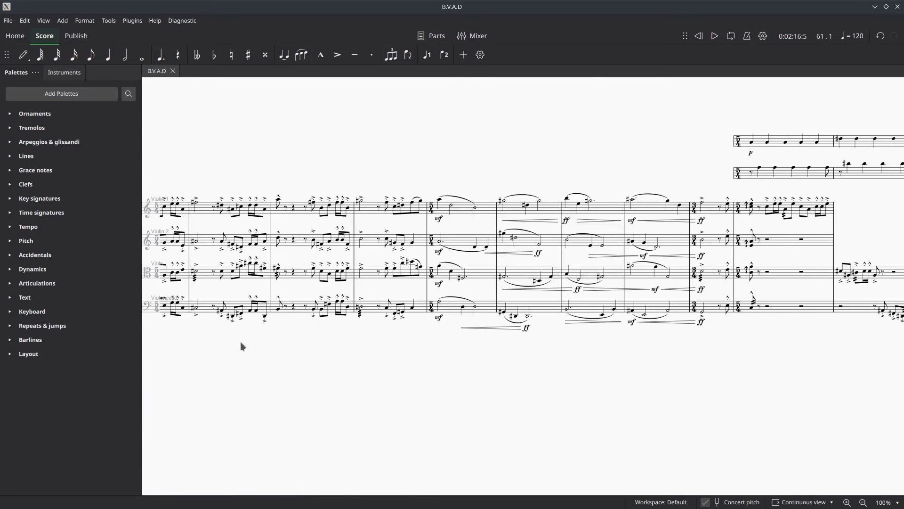
pyautogui.moveTo(238, 360); pyautogui.dragTo(355, 367)
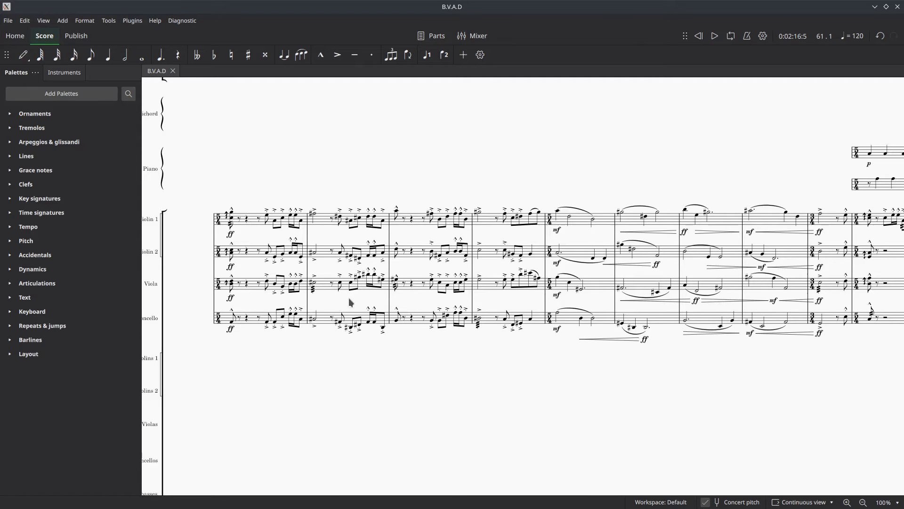
pyautogui.moveTo(627, 371); pyautogui.dragTo(435, 386)
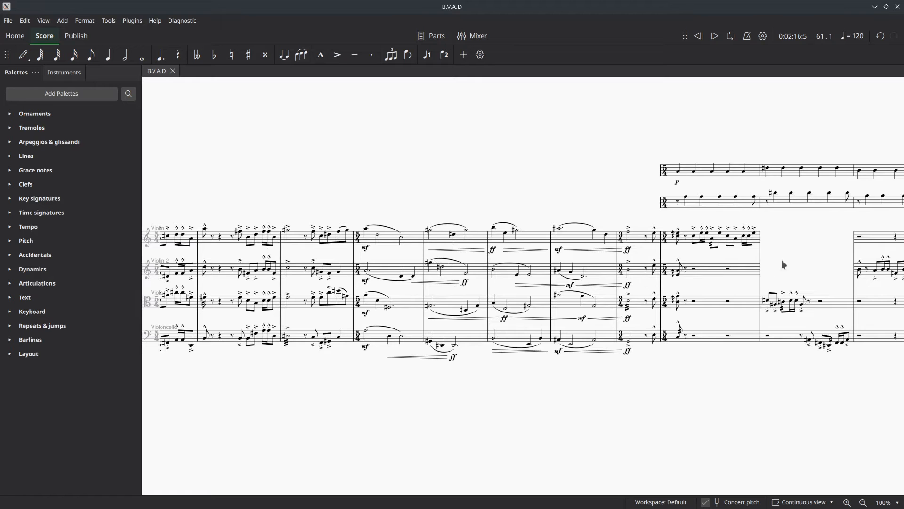
# - Examine the keyboard, woodwind, percussion and string staves through the middle section of the score
pyautogui.moveTo(804, 147); pyautogui.dragTo(164, 345)
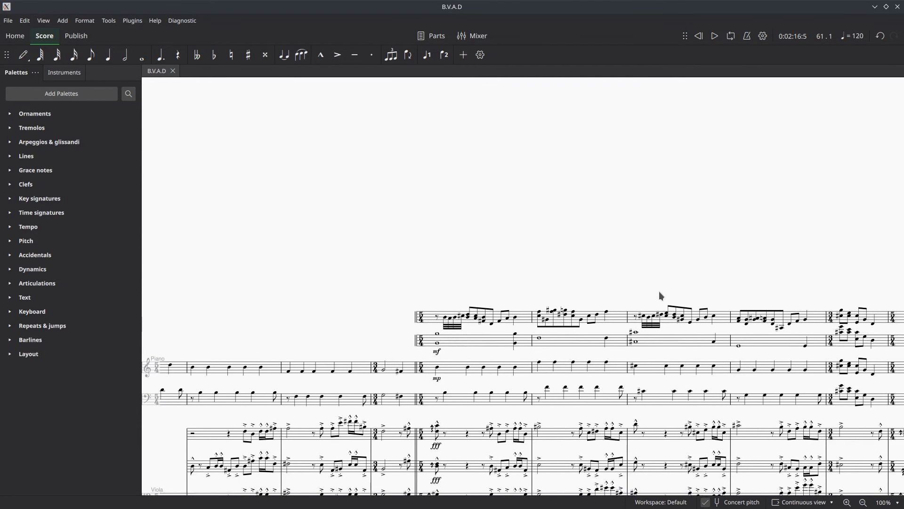
pyautogui.moveTo(660, 291); pyautogui.dragTo(467, 224)
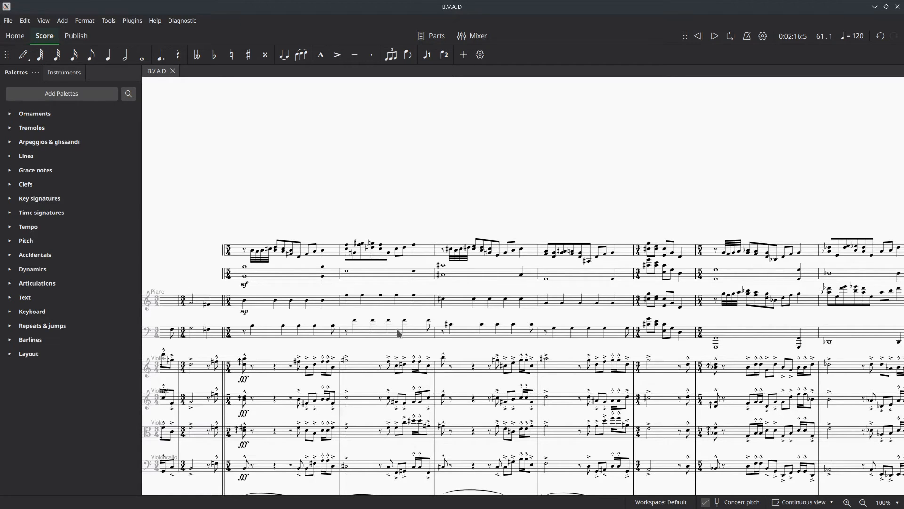
pyautogui.hscroll(15, 762, 311)
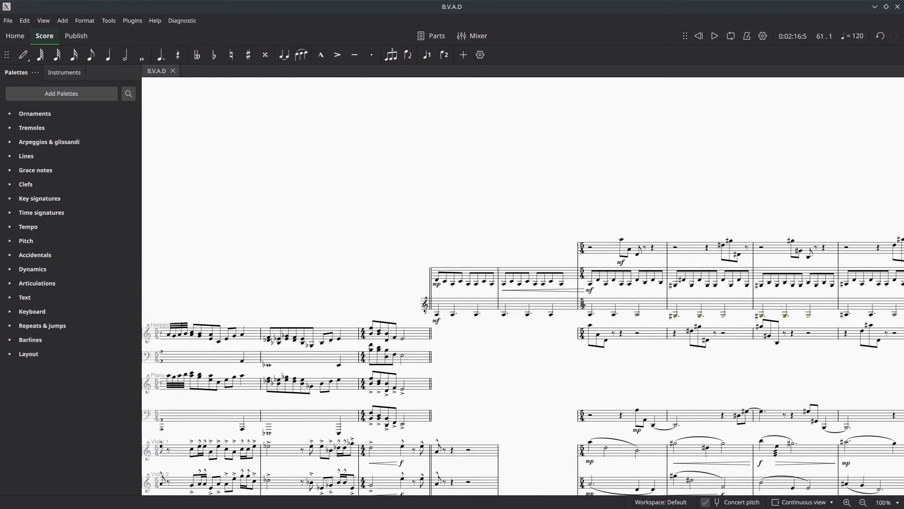
pyautogui.moveTo(693, 234); pyautogui.dragTo(4, 356)
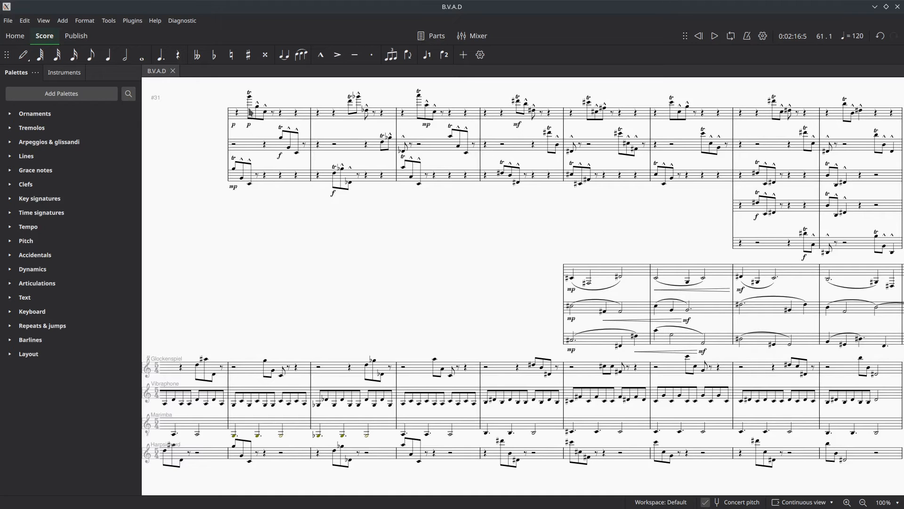
pyautogui.scroll(-5, 600, 249)
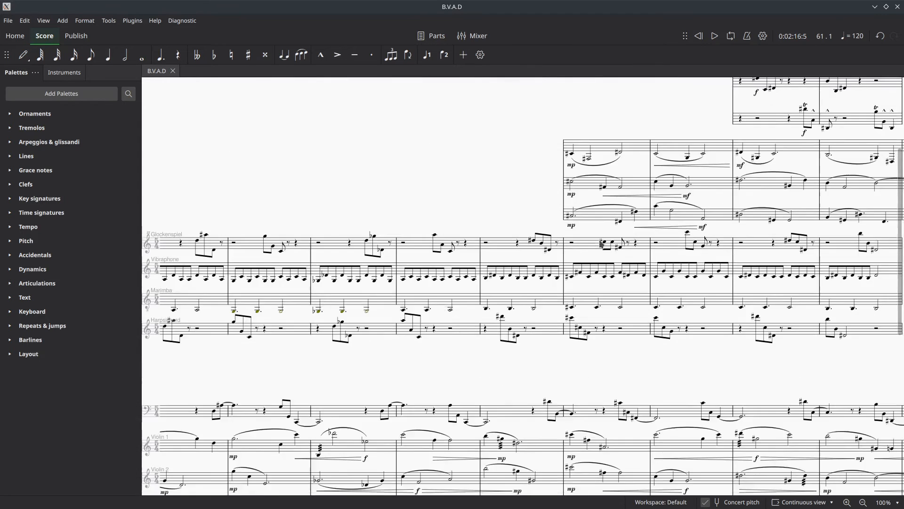
pyautogui.scroll(-6, 603, 245)
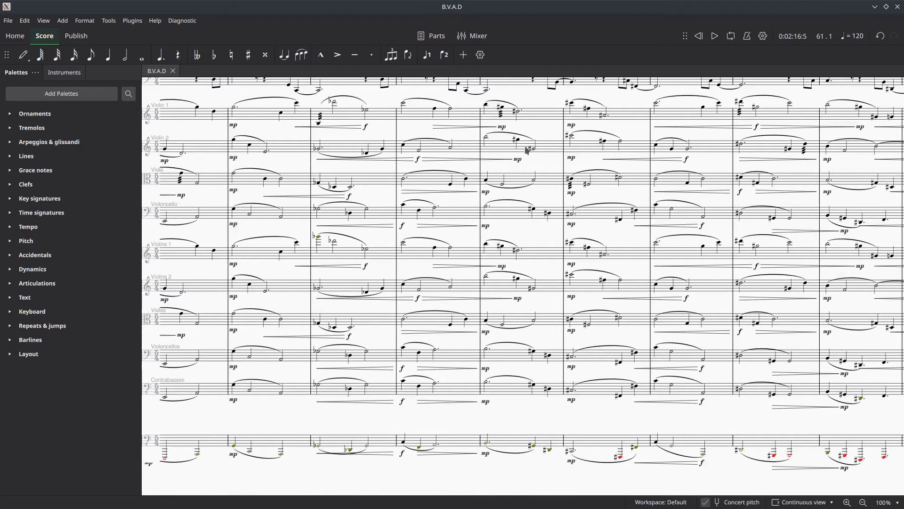
pyautogui.moveTo(540, 96); pyautogui.dragTo(646, 125)
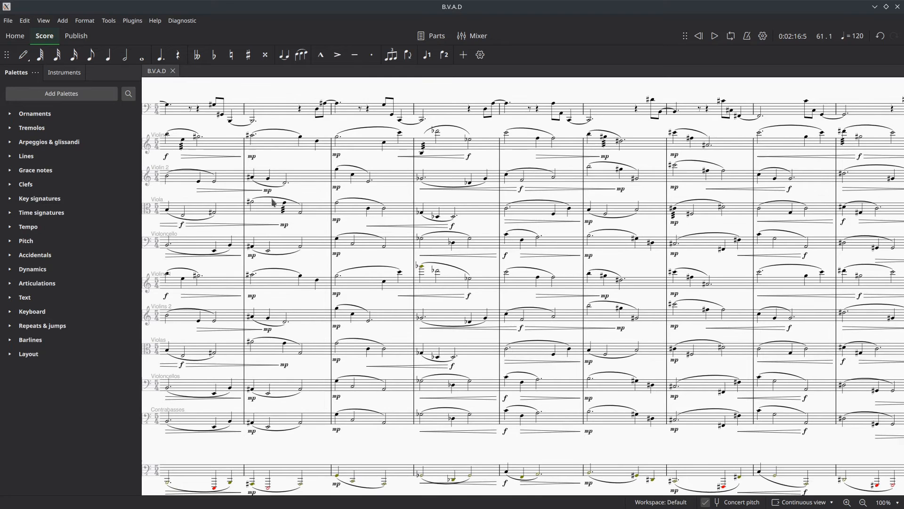
pyautogui.moveTo(316, 198); pyautogui.dragTo(744, 276)
pyautogui.moveTo(395, 183); pyautogui.dragTo(418, 234)
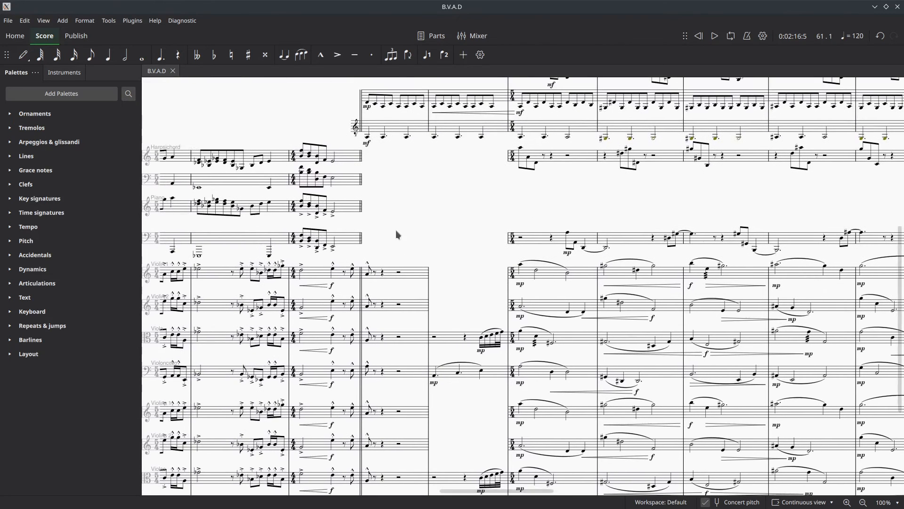
# - Select the first harpsichord note in measure 25 and briefly start and stop playback
pyautogui.click(302, 150)
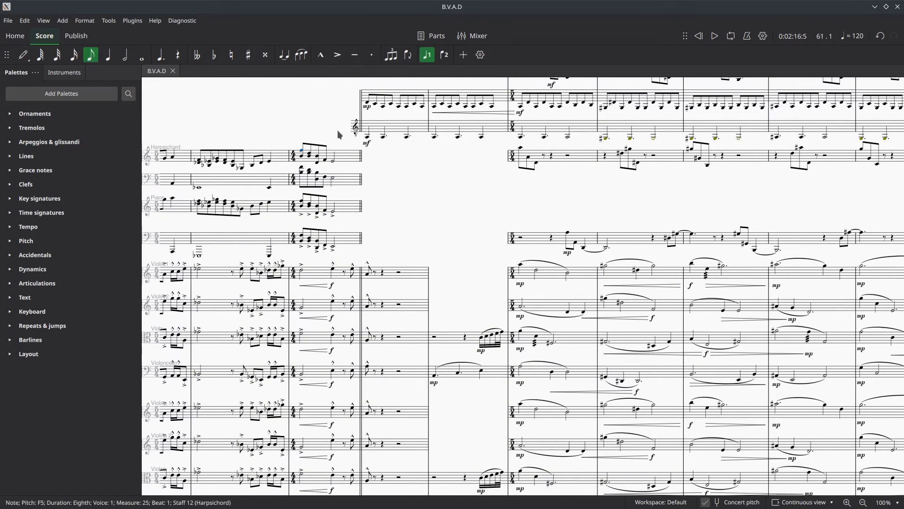
pyautogui.click(715, 37)
pyautogui.click(714, 37)
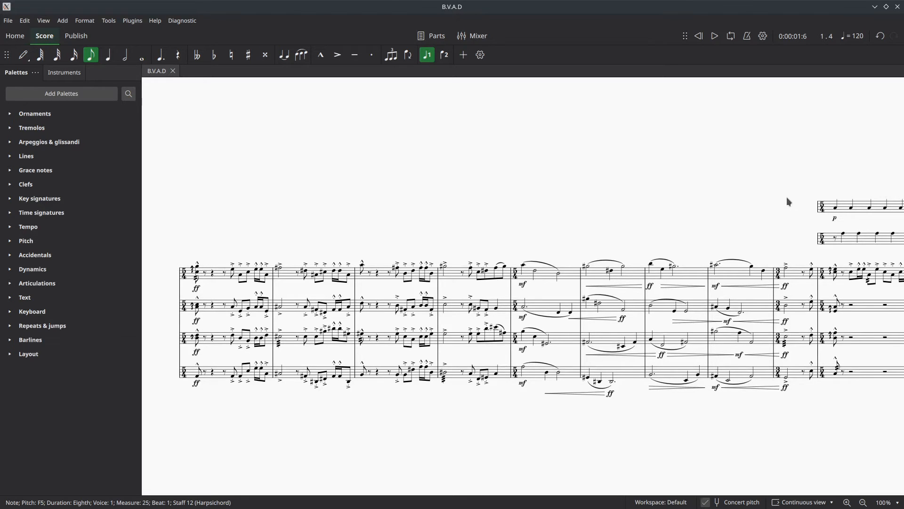
# - Play the score from the selected harpsichord note in measure 25 and stop at measure 43
pyautogui.moveTo(805, 190); pyautogui.dragTo(3, 269)
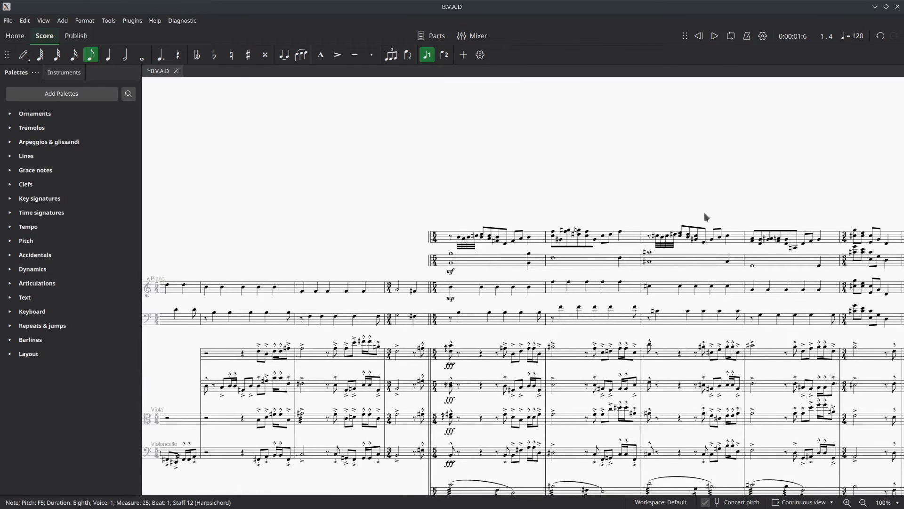
pyautogui.moveTo(712, 222); pyautogui.dragTo(76, 128)
pyautogui.moveTo(734, 207); pyautogui.dragTo(361, 220)
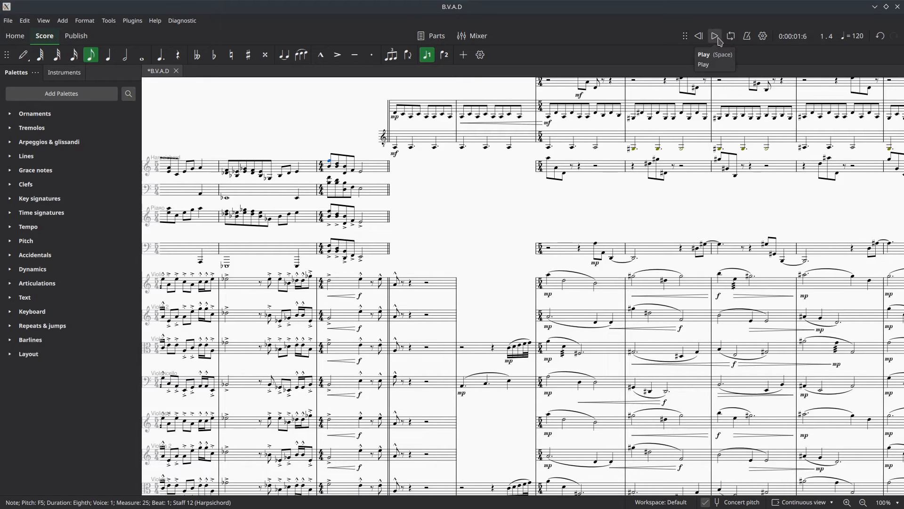
pyautogui.click(716, 37)
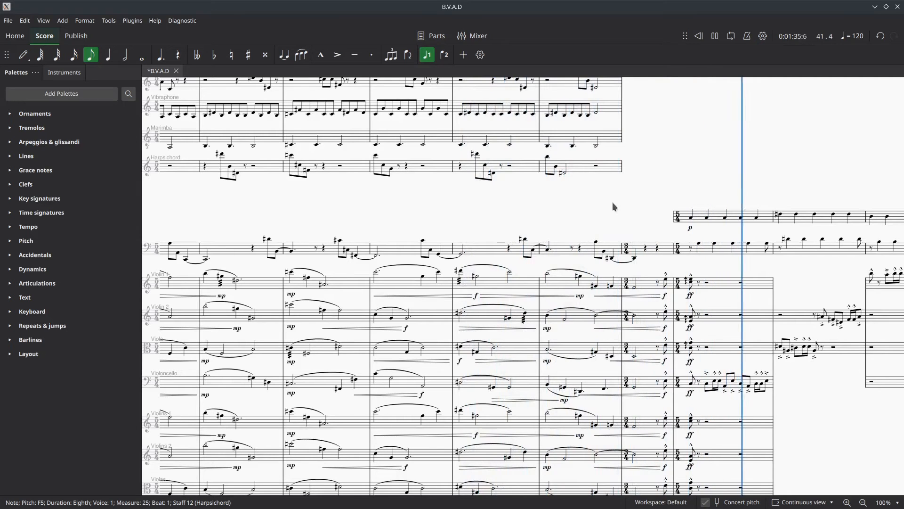
pyautogui.click(717, 38)
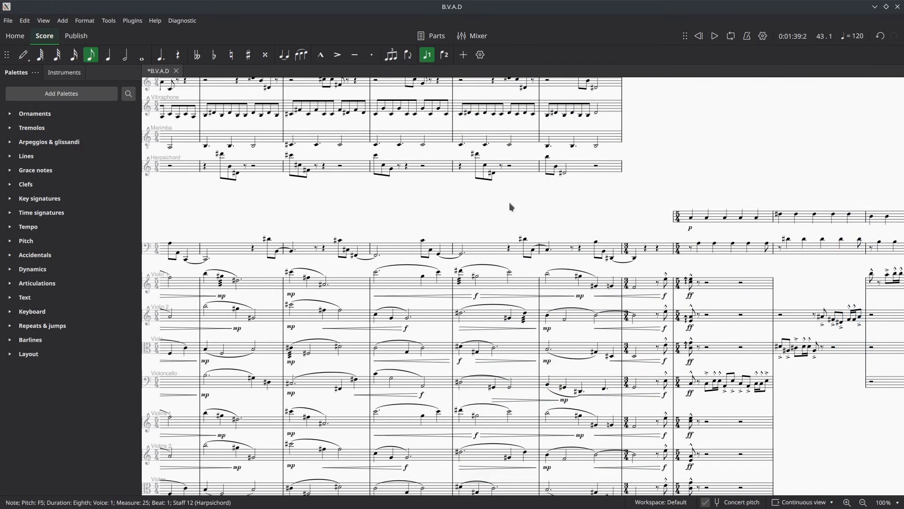
# - Raise the first Violin 1 note of measure 33 by one octave
pyautogui.moveTo(496, 228); pyautogui.dragTo(856, 176)
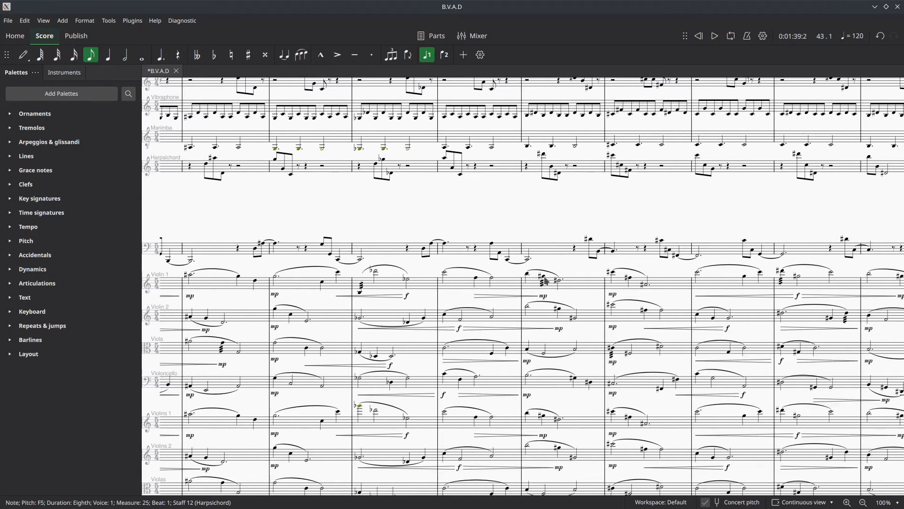
pyautogui.moveTo(588, 288); pyautogui.dragTo(684, 220)
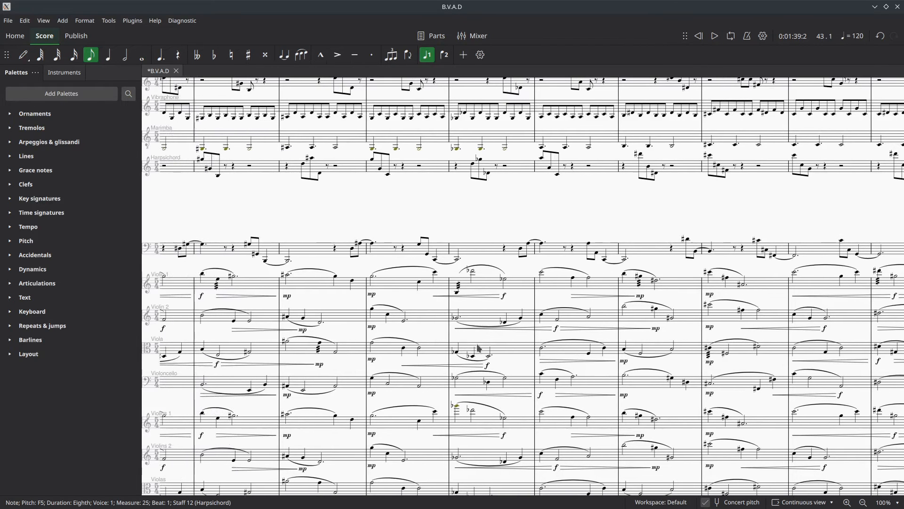
pyautogui.click(457, 293)
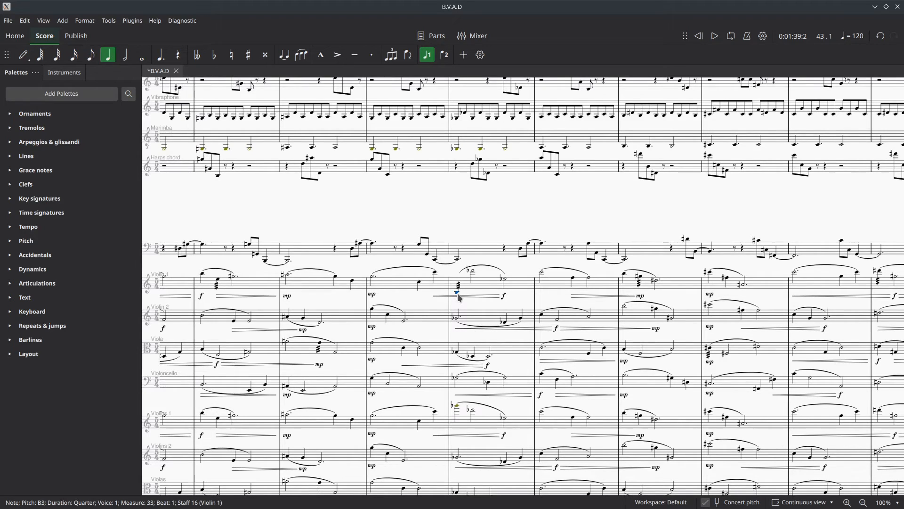
pyautogui.hotkey('ctrl', 'Up')
# - Try raising all of Violin 1's measure 33 by an octave and bring it back down
pyautogui.hotkey('ctrl', 'shift', 'Right')
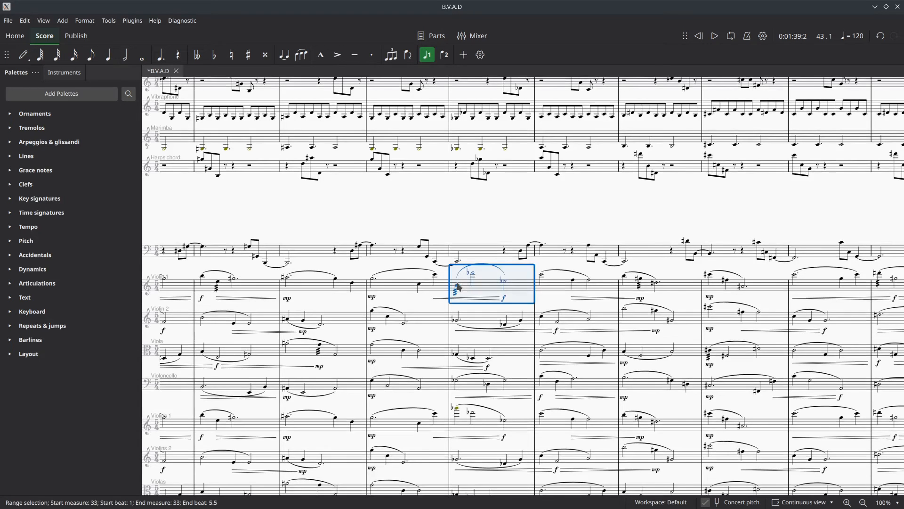
pyautogui.hotkey('ctrl', 'Up')
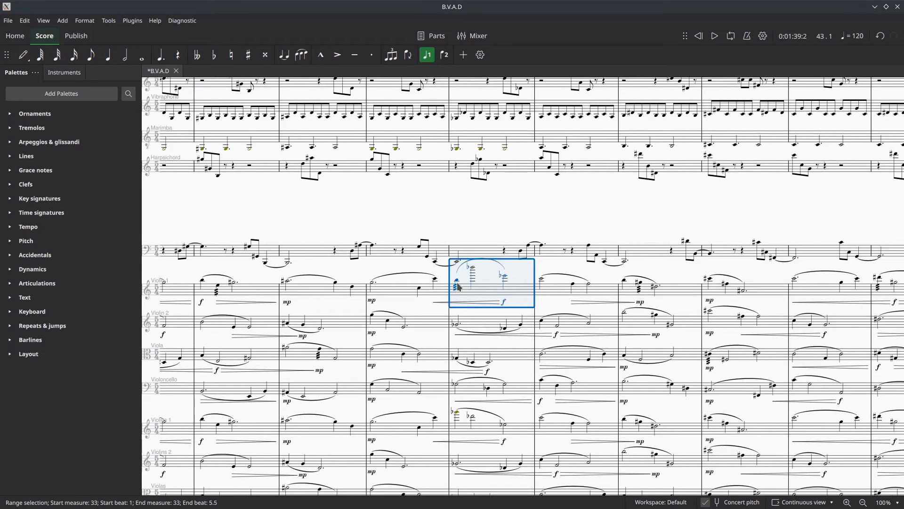
pyautogui.hotkey('ctrl', 'Down')
# - Raise only the first Violin 1 note of measure 33 by two more octaves and clear the selection
pyautogui.click(457, 290)
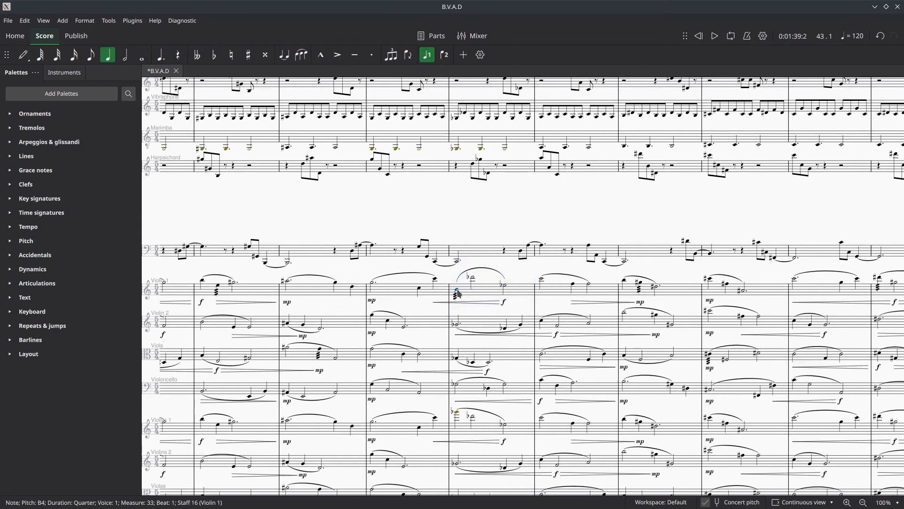
pyautogui.hotkey('ctrl', 'Up')
pyautogui.hotkey('ctrl', 'Up')
pyautogui.click(516, 235)
pyautogui.moveTo(514, 235); pyautogui.dragTo(823, 167)
pyautogui.moveTo(348, 204); pyautogui.dragTo(111, 213)
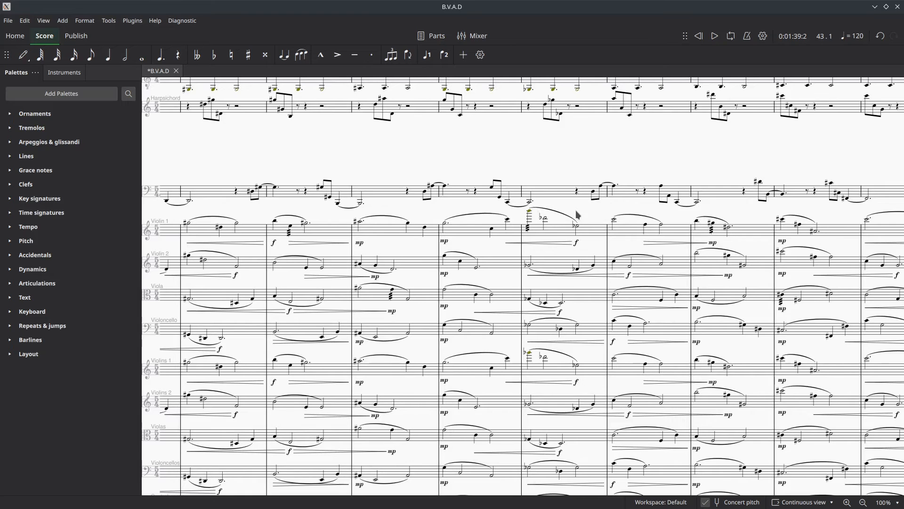
# - Look ahead through the score from measure 33 to the passage with brass, mallet percussion and keyboards around the changes between 3/4 and 5/4
pyautogui.hscroll(3, 579, 214)
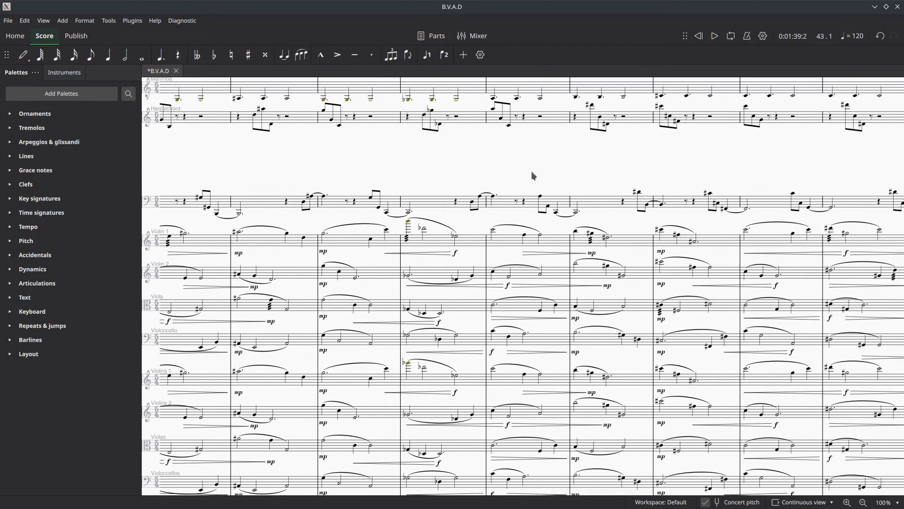
pyautogui.moveTo(643, 232); pyautogui.dragTo(1, 321)
pyautogui.moveTo(849, 303); pyautogui.dragTo(269, 302)
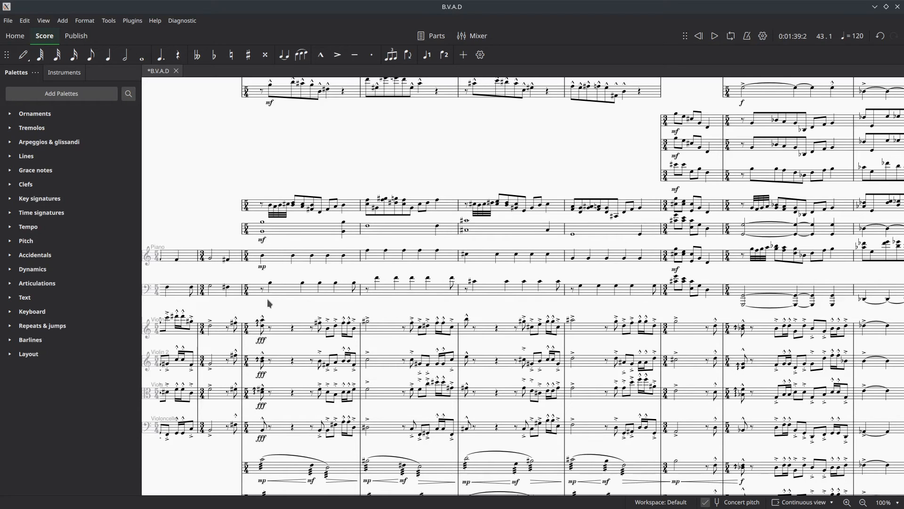
pyautogui.moveTo(403, 302); pyautogui.dragTo(292, 231)
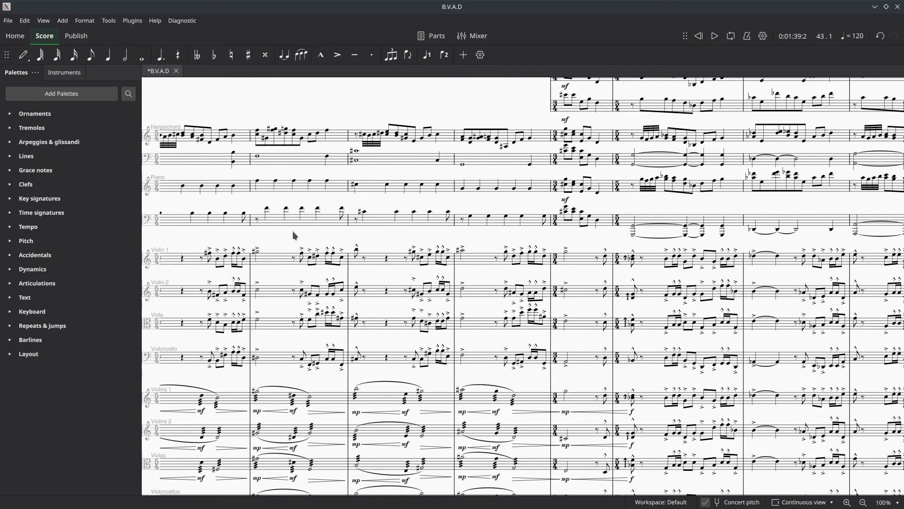
pyautogui.hscroll(1, 568, 377)
pyautogui.moveTo(568, 377); pyautogui.dragTo(302, 414)
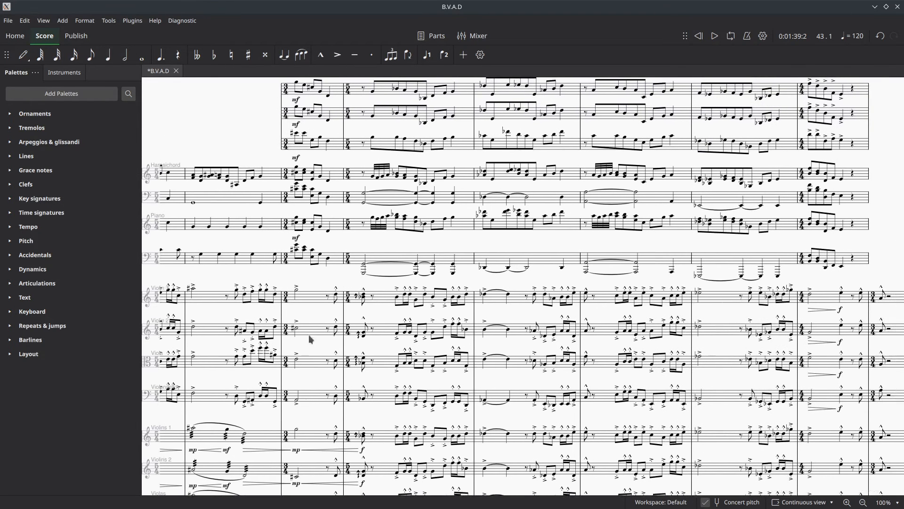
pyautogui.moveTo(520, 277); pyautogui.dragTo(538, 361)
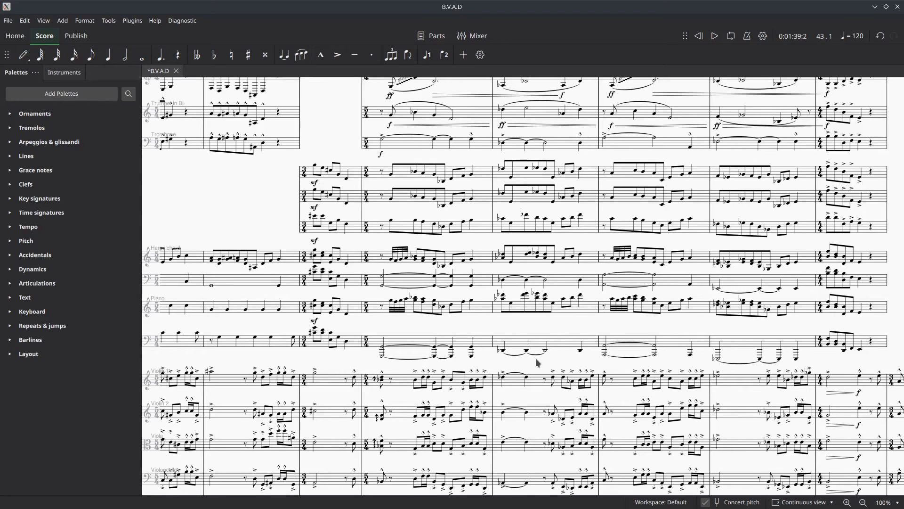
pyautogui.moveTo(595, 236); pyautogui.dragTo(395, 409)
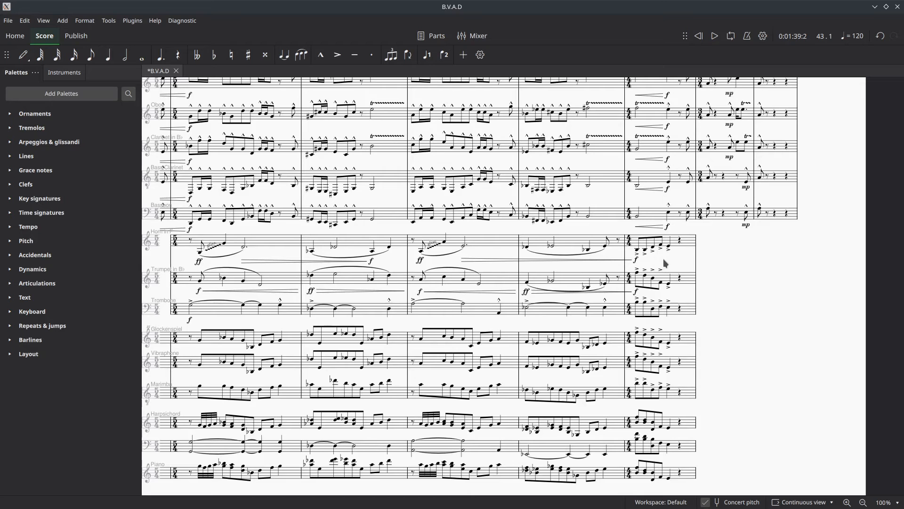
pyautogui.moveTo(663, 258); pyautogui.dragTo(860, 213)
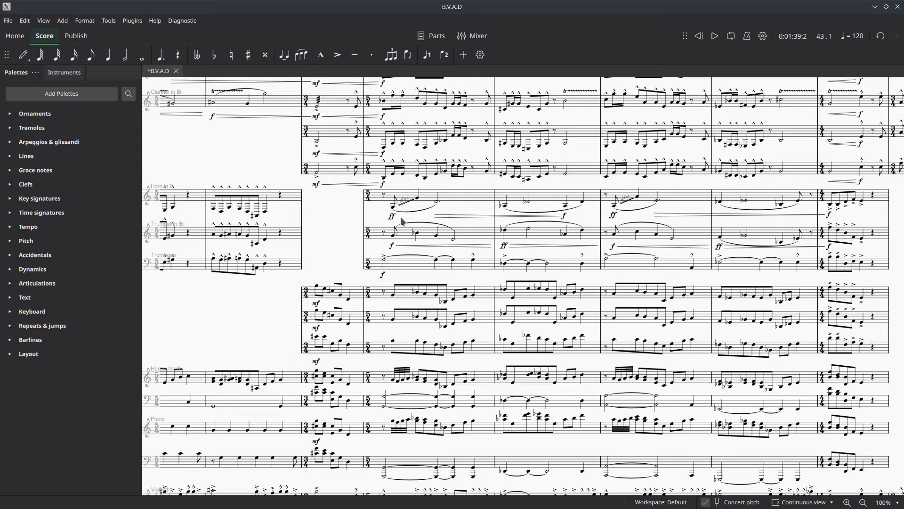
# - Examine all the instrument parts in the passage from measure 48 onward, from the flute down to the contrabasses
pyautogui.scroll(4, 468, 193)
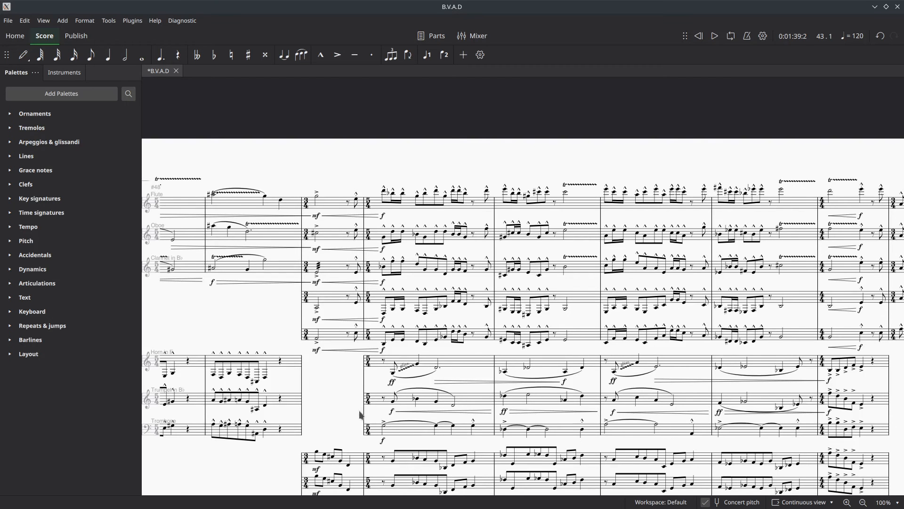
pyautogui.scroll(-6, 359, 412)
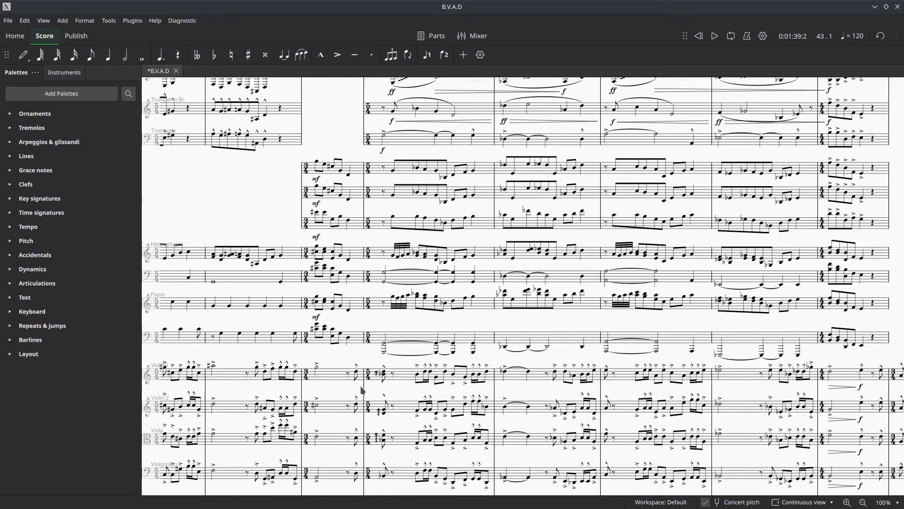
pyautogui.scroll(-1, 363, 391)
pyautogui.scroll(-5, 354, 373)
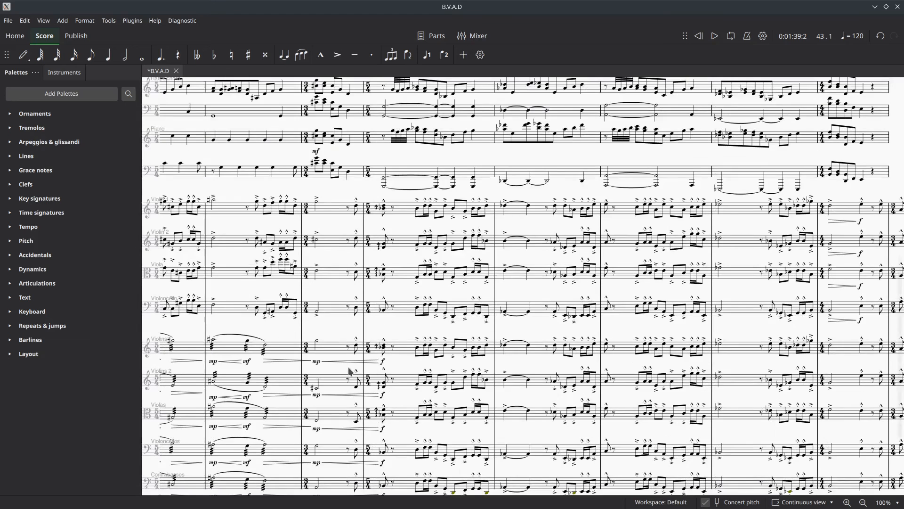
pyautogui.scroll(1, 349, 342)
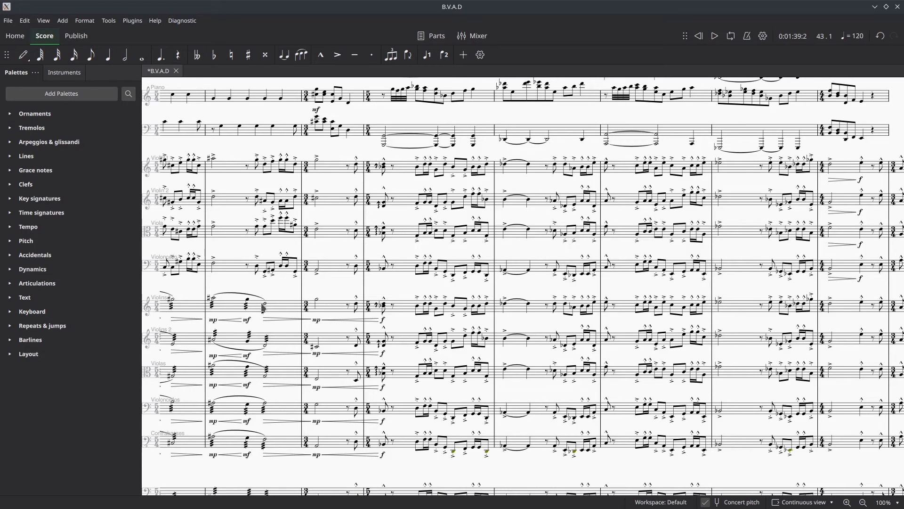
pyautogui.scroll(-3, 283, 295)
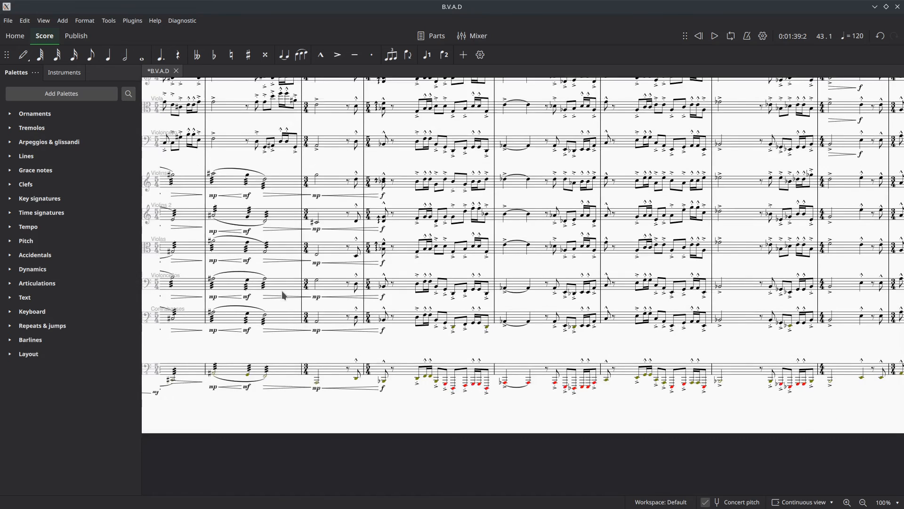
pyautogui.scroll(2, 287, 296)
pyautogui.scroll(1, 287, 296)
pyautogui.scroll(1, 287, 296)
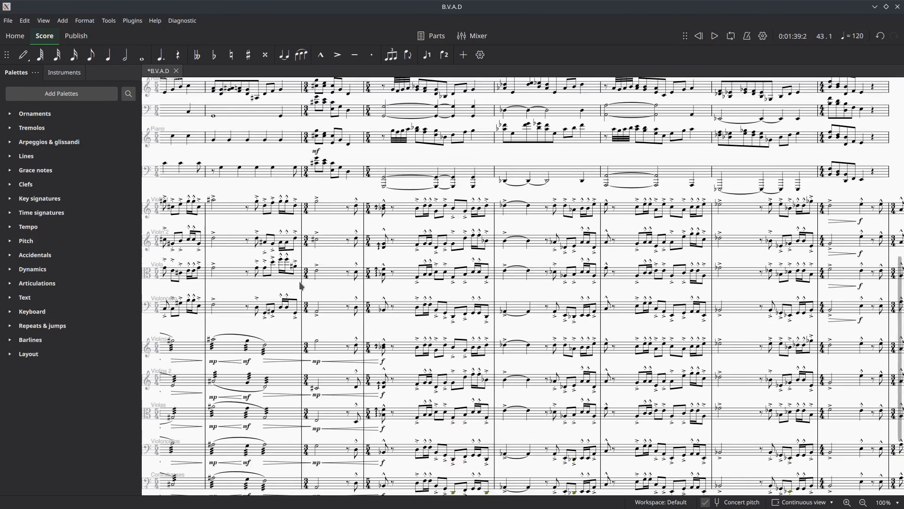
# - Show the mixer alongside the score, make it slightly taller and bring the piano and string staves into view above it
pyautogui.click(473, 35)
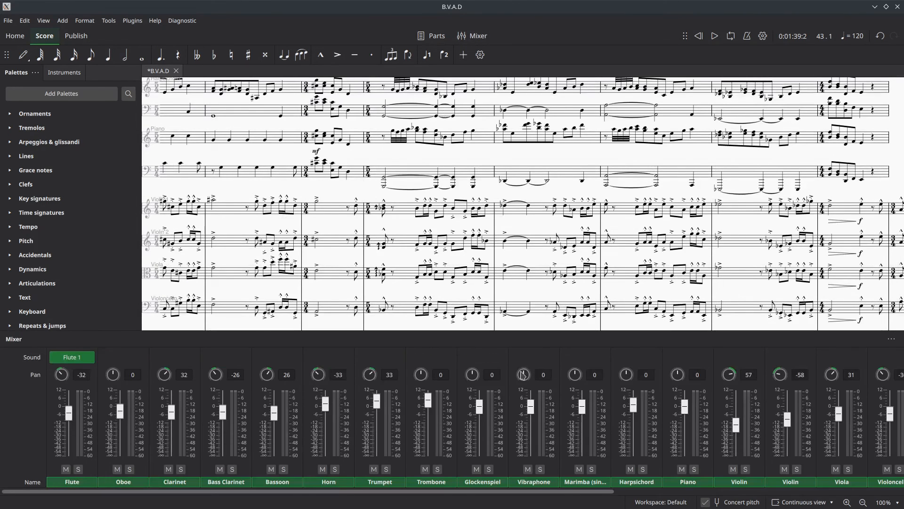
pyautogui.moveTo(524, 333)
pyautogui.mouseDown()
pyautogui.moveTo(520, 303)
pyautogui.moveTo(523, 330)
pyautogui.mouseUp()
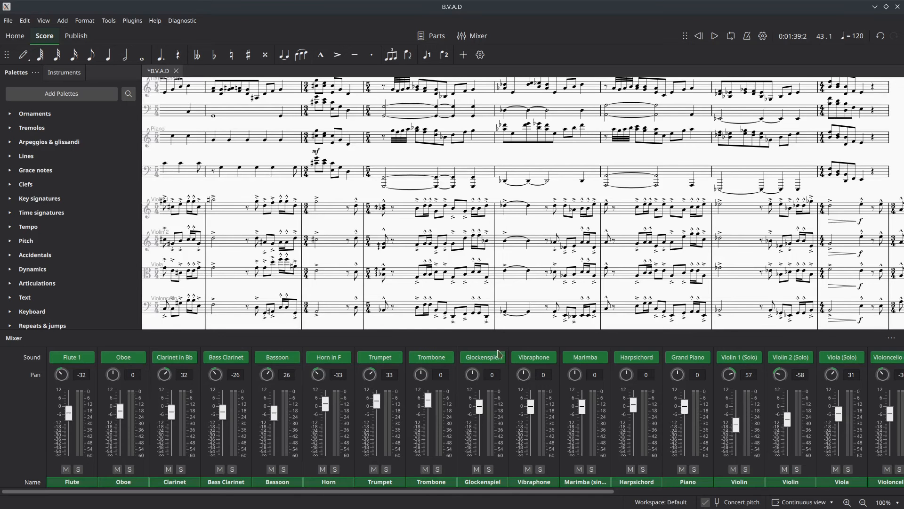
pyautogui.scroll(1, 377, 259)
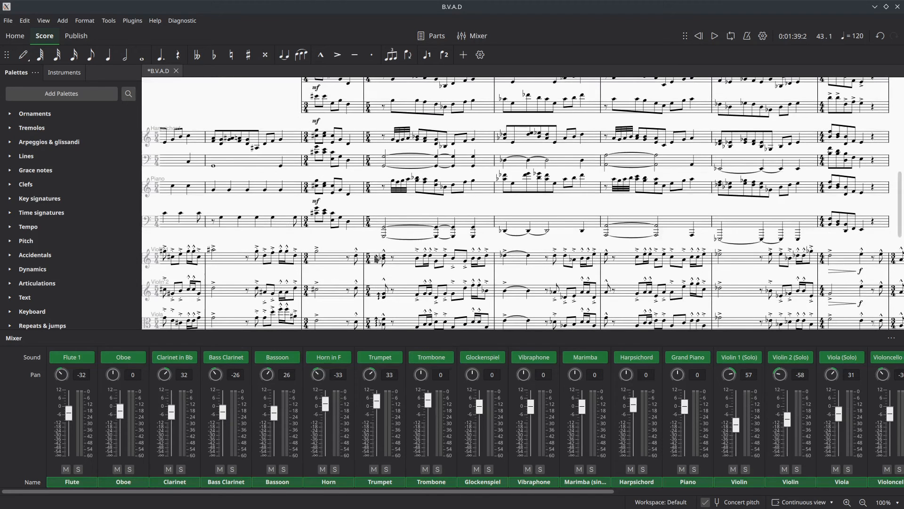
pyautogui.scroll(-3, 377, 259)
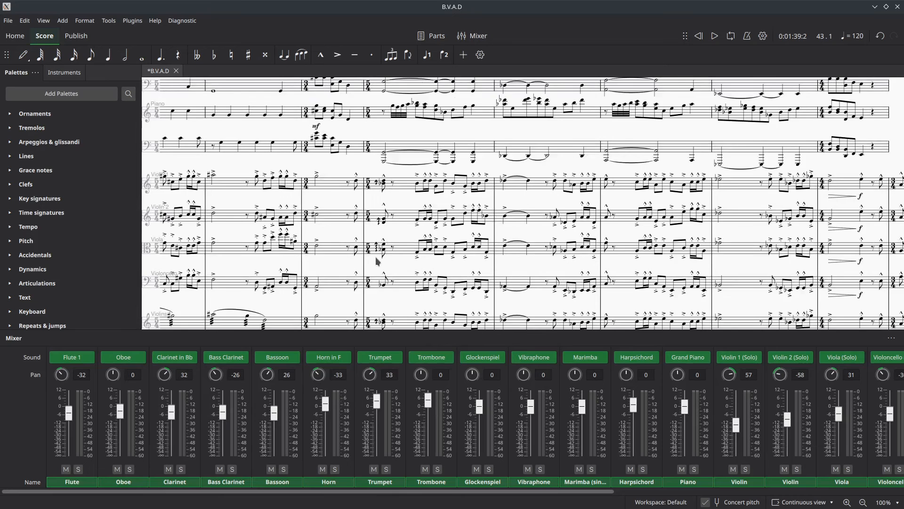
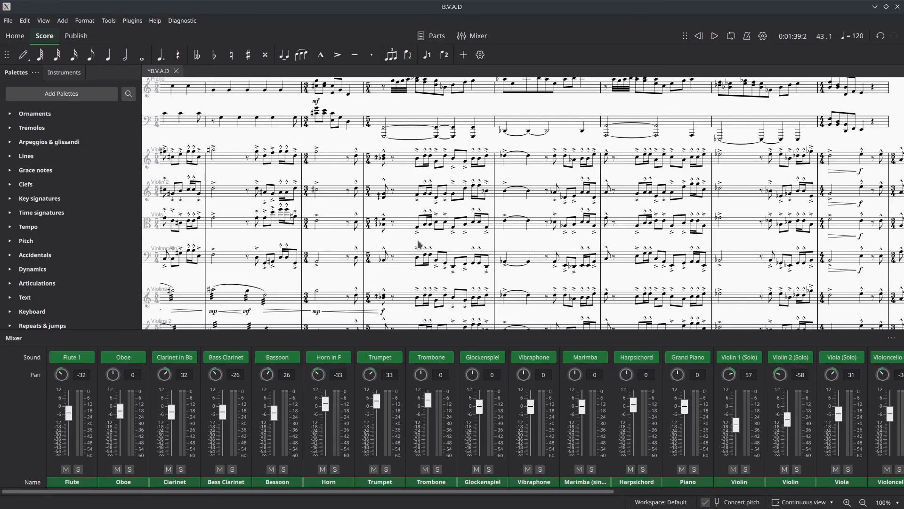
# - Examine the brass, mallet percussion and keyboard parts on both sides of the 3/4 measure 50, leaving no marimba measure selected
pyautogui.scroll(4, 420, 245)
pyautogui.scroll(5, 419, 242)
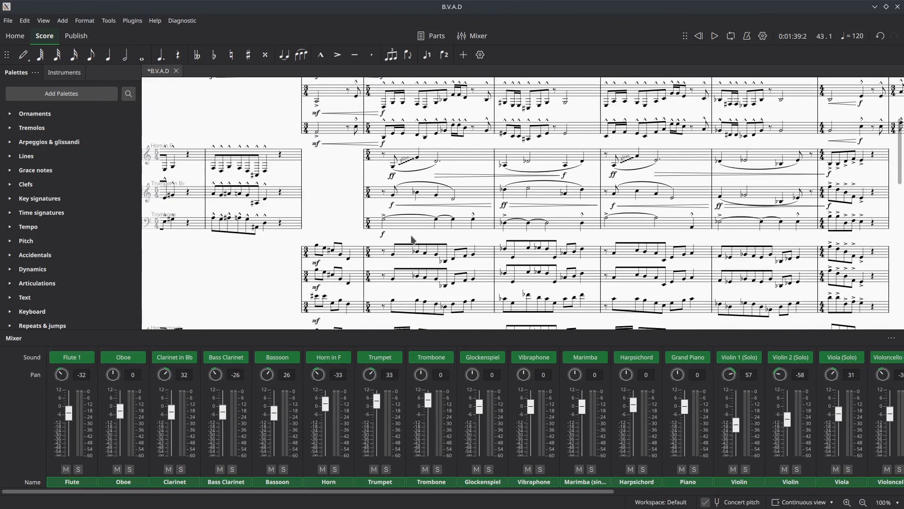
pyautogui.scroll(-3, 419, 236)
pyautogui.scroll(3, 424, 233)
pyautogui.scroll(-3, 428, 231)
pyautogui.scroll(-1, 430, 231)
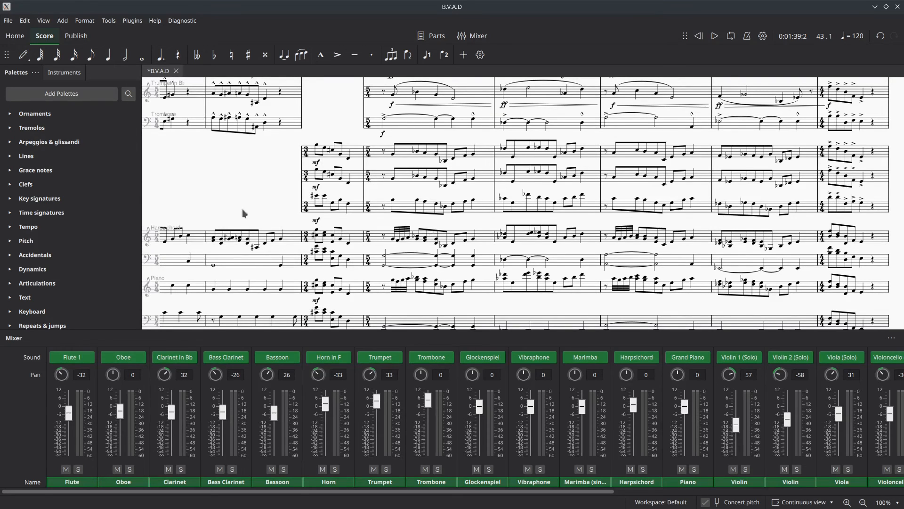
pyautogui.click(260, 216)
pyautogui.hscroll(-3, 451, 149)
pyautogui.hscroll(-2, 464, 151)
pyautogui.scroll(3, 464, 151)
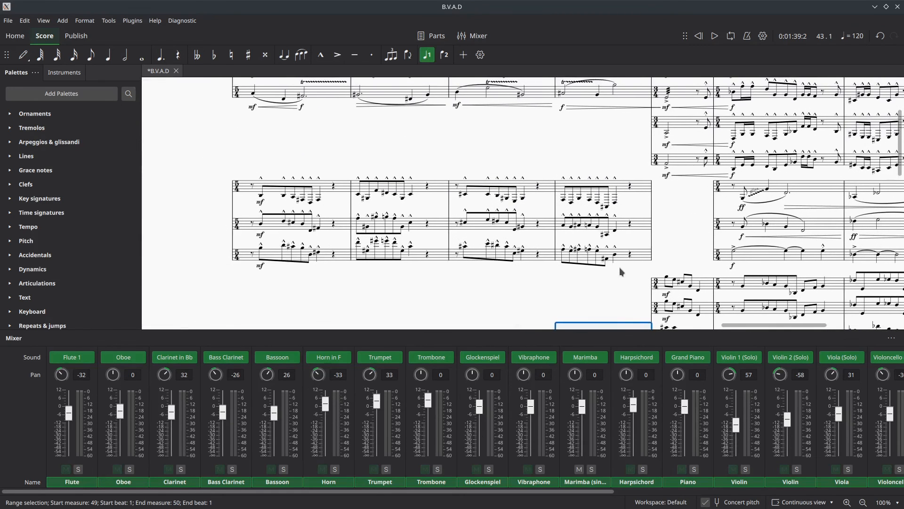
pyautogui.moveTo(439, 281); pyautogui.dragTo(195, 163)
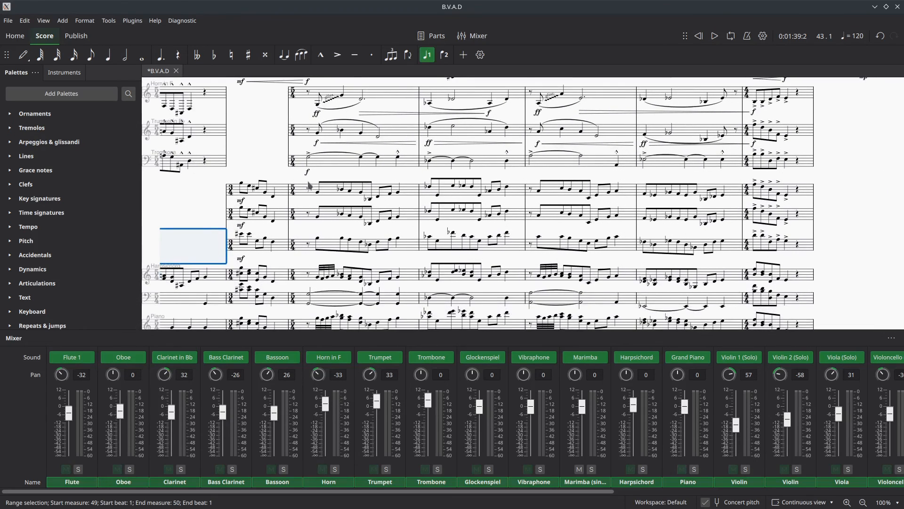
pyautogui.press('Escape')
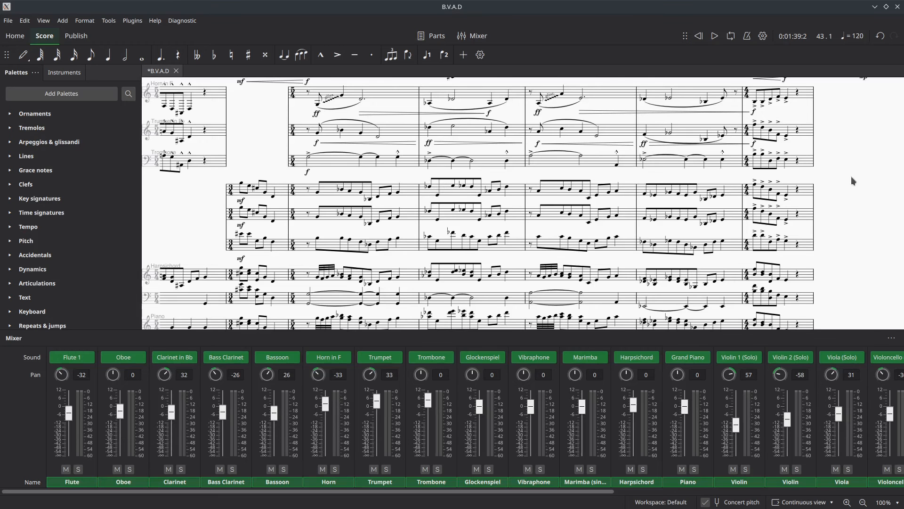
pyautogui.click(322, 191)
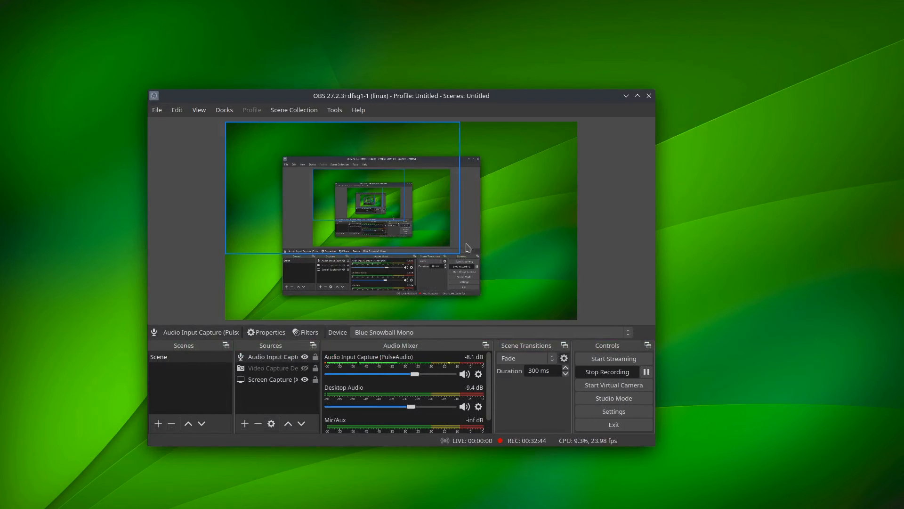
# - Minimize the OBS window and restore the previous MuseScore session with the B.V.A.D score
pyautogui.click(638, 96)
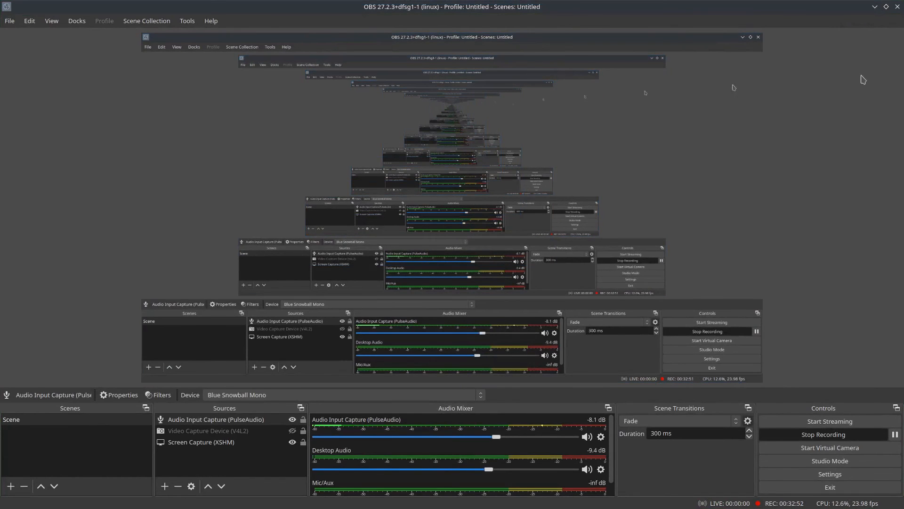
pyautogui.click(874, 6)
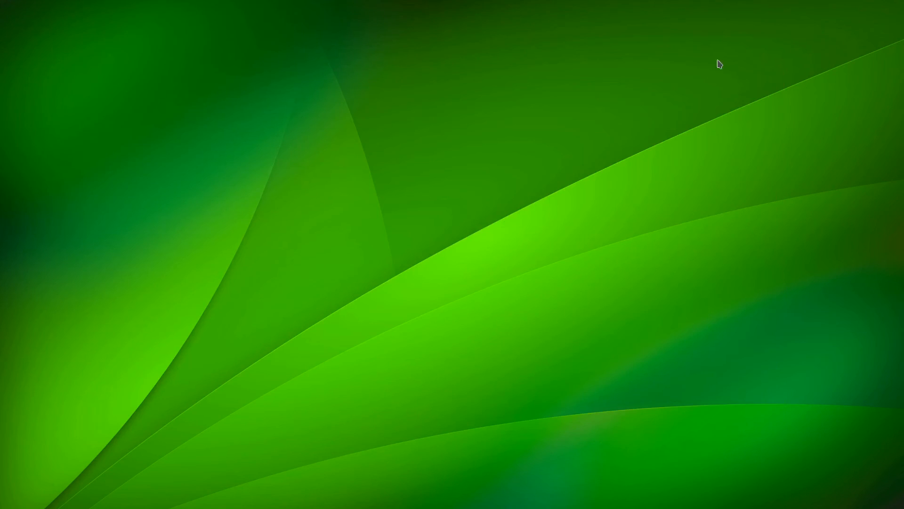
pyautogui.moveTo(223, 4)
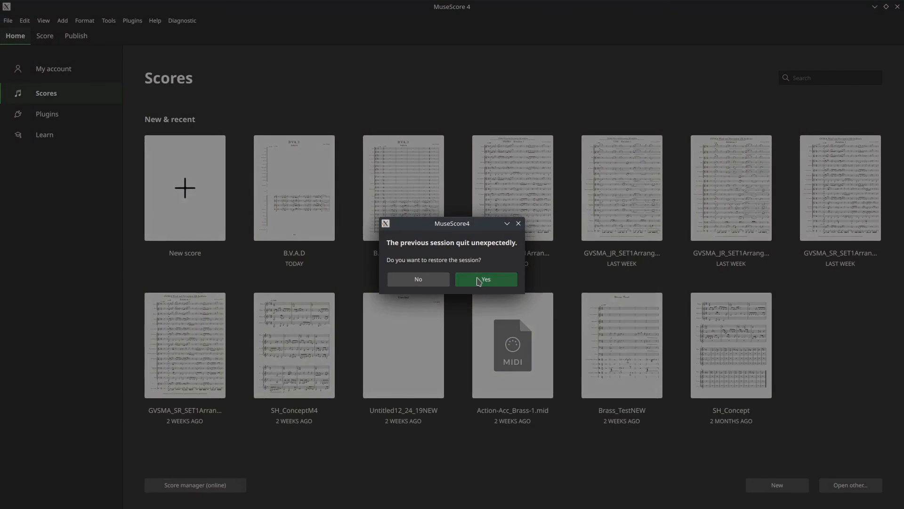
pyautogui.click(479, 281)
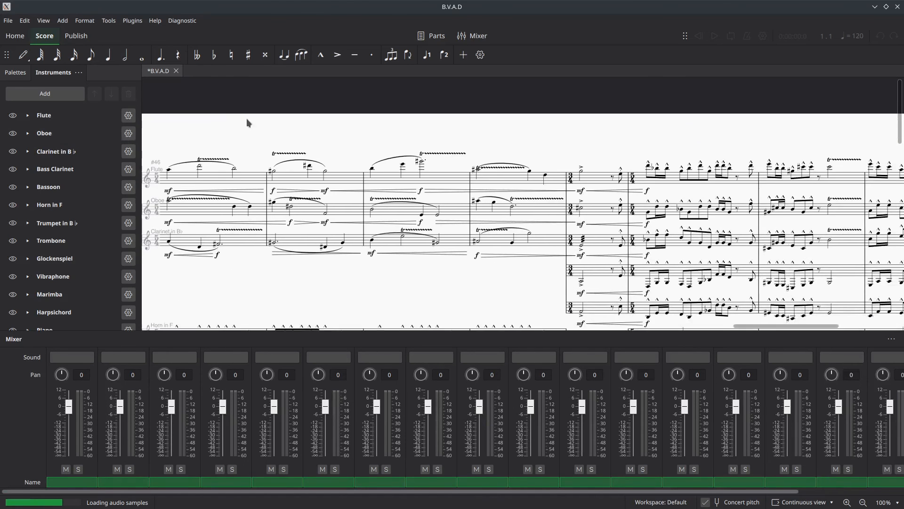
# - Highlight the Bass Clarinet part from the start of measure 50 through measure 53
pyautogui.scroll(-4, 726, 255)
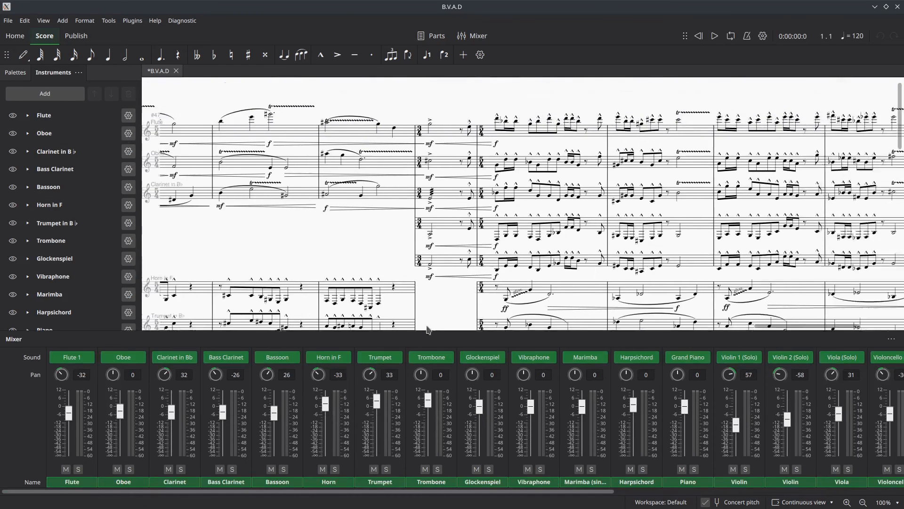
pyautogui.moveTo(203, 355); pyautogui.dragTo(376, 247)
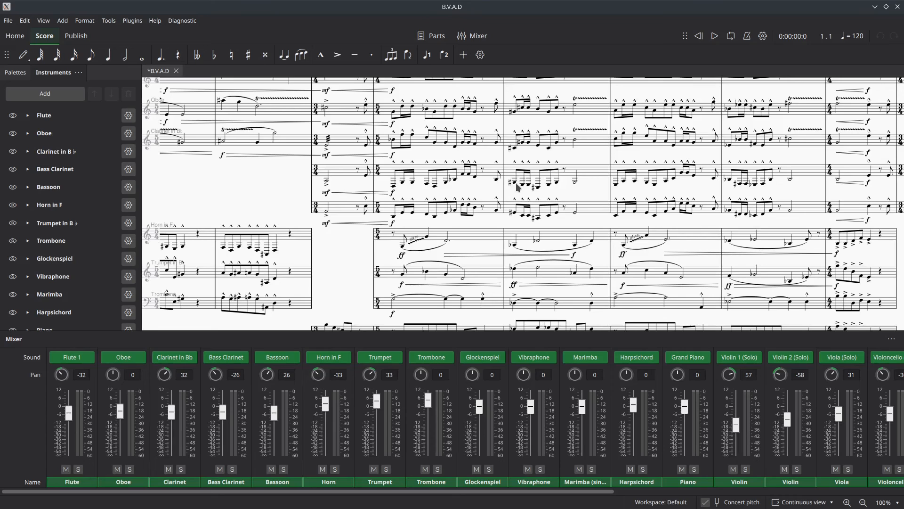
pyautogui.click(342, 171)
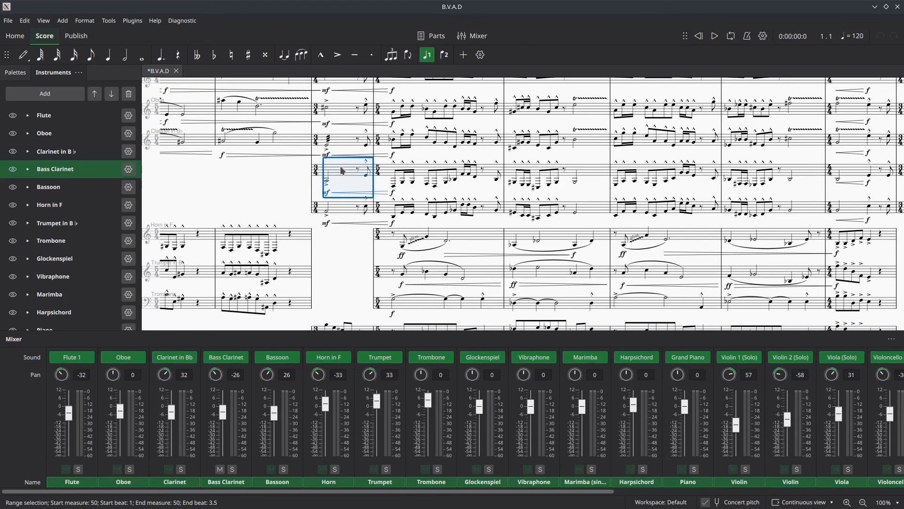
pyautogui.hotkey('shift', 'Right')
pyautogui.hotkey('shift', 'Right')
pyautogui.hotkey('shift', 'Right')
pyautogui.hotkey('shift', 'Right')
pyautogui.hotkey('shift', 'Right')
pyautogui.hotkey('shift', 'Right')
pyautogui.hotkey('shift', 'Right')
pyautogui.hotkey('shift', 'Right')
pyautogui.hotkey('shift', 'Right')
pyautogui.hotkey('shift', 'Right')
pyautogui.hotkey('shift', 'Right')
pyautogui.hotkey('shift', 'Right')
pyautogui.hotkey('shift', 'Right')
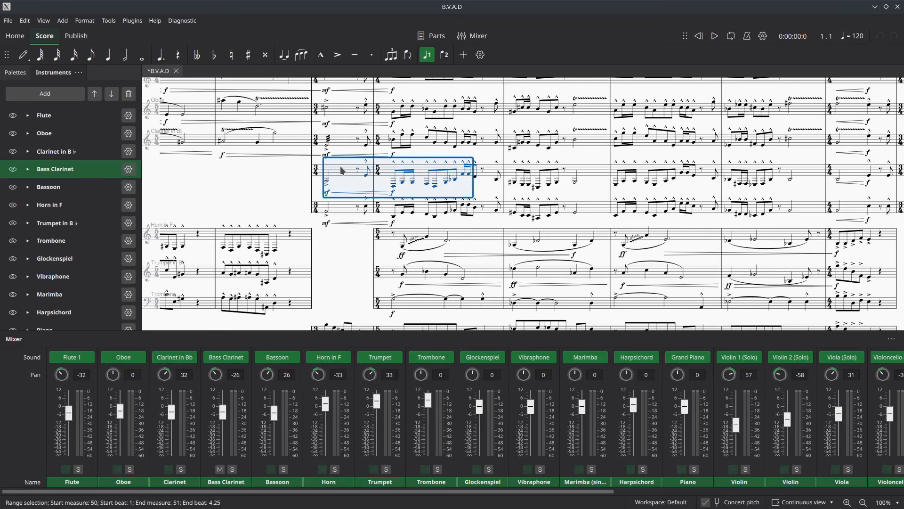
pyautogui.hotkey('shift', 'Right')
pyautogui.hotkey('shift', 'Right')
pyautogui.hotkey('shift', 'Right')
pyautogui.hotkey('shift', 'Right')
pyautogui.hotkey('shift', 'Right')
pyautogui.hotkey('shift', 'Right')
pyautogui.hotkey('shift', 'Right')
pyautogui.hotkey('shift', 'Right')
pyautogui.hotkey('shift', 'Right')
pyautogui.hotkey('shift', 'Right')
pyautogui.hotkey('shift', 'Right')
pyautogui.hotkey('shift', 'Right')
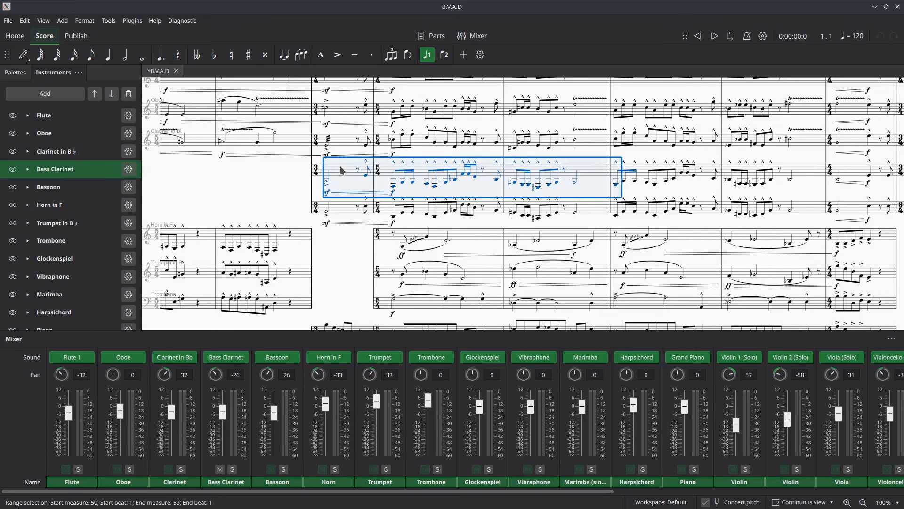
pyautogui.hotkey('shift', 'Right')
pyautogui.hotkey('shift', 'Right')
pyautogui.hotkey('shift', 'Right')
pyautogui.hotkey('shift', 'Right')
pyautogui.hotkey('shift', 'Right')
pyautogui.hotkey('shift', 'Right')
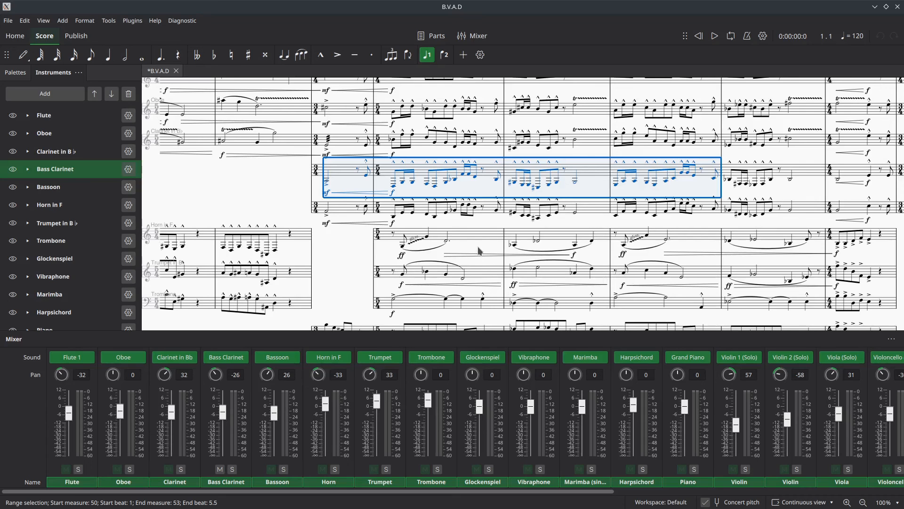
# - Examine the parts from the brass down to the contrabasses from measure 50 to the end of the written music
pyautogui.scroll(-2, 445, 254)
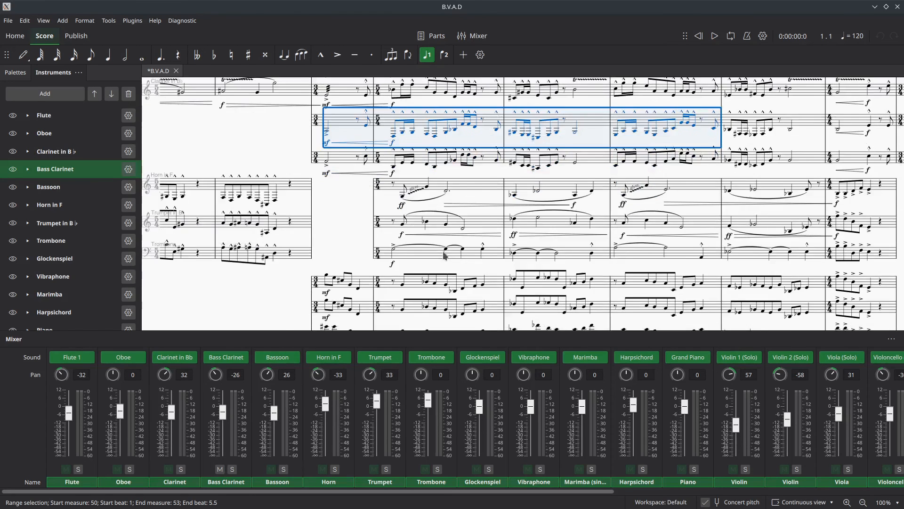
pyautogui.scroll(-8, 445, 256)
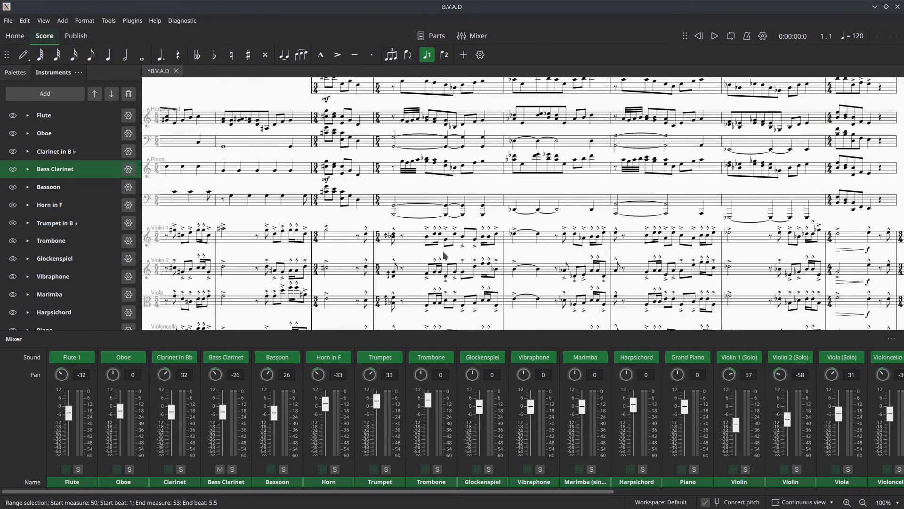
pyautogui.scroll(2, 445, 255)
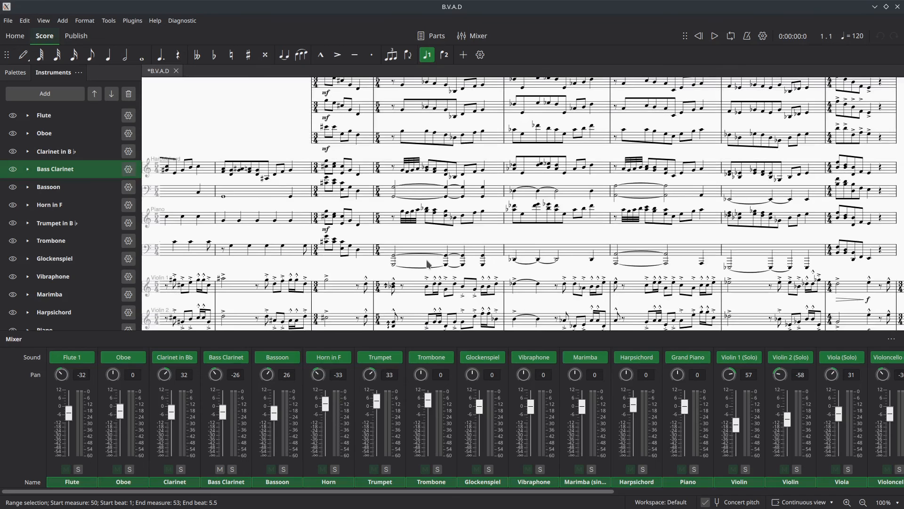
pyautogui.scroll(-3, 415, 277)
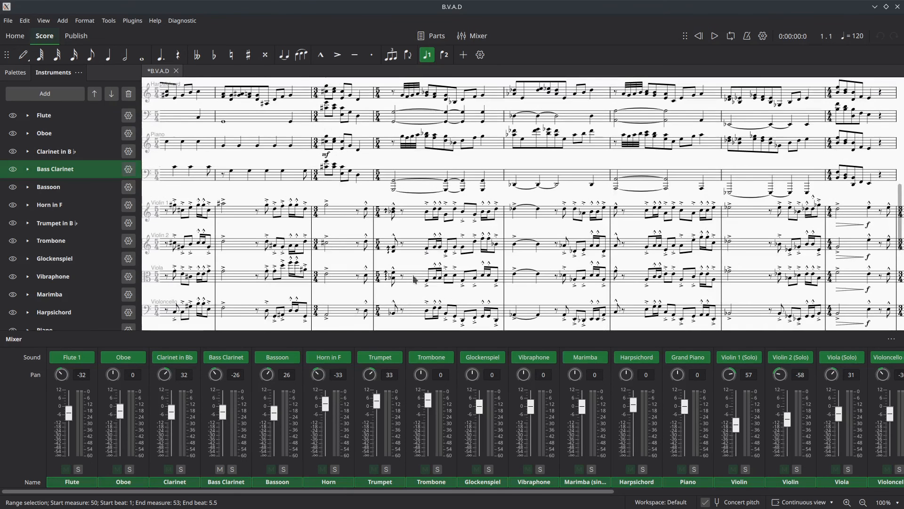
pyautogui.scroll(-2, 415, 279)
pyautogui.scroll(-4, 415, 283)
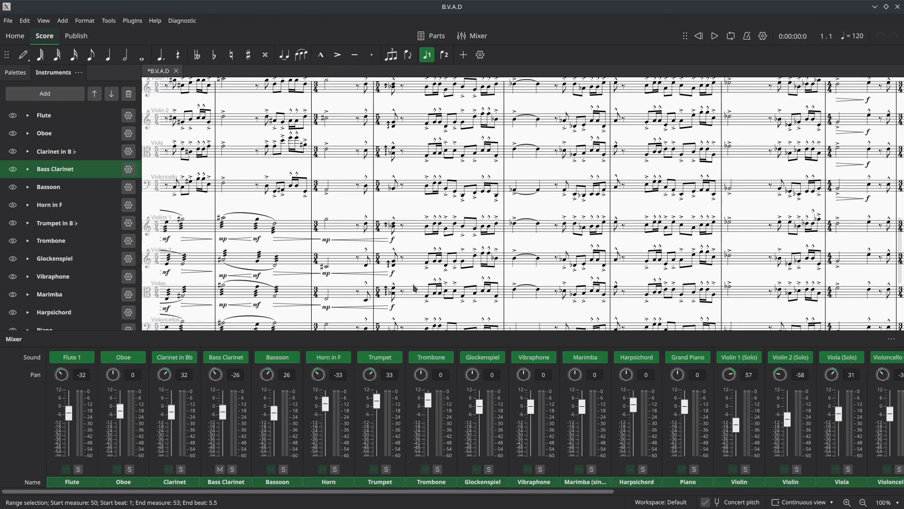
pyautogui.scroll(-2, 415, 288)
pyautogui.scroll(6, 415, 288)
pyautogui.moveTo(558, 240); pyautogui.dragTo(379, 164)
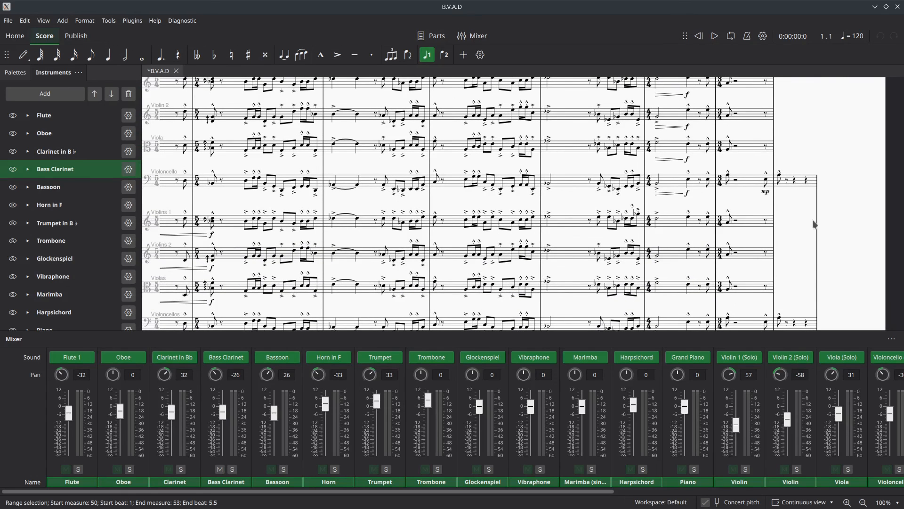
pyautogui.moveTo(797, 203); pyautogui.dragTo(903, 205)
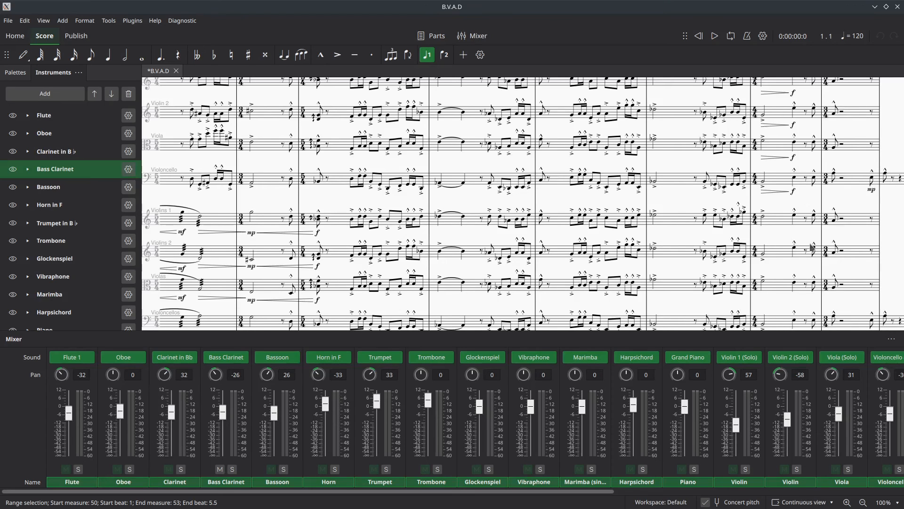
pyautogui.scroll(-1, 333, 241)
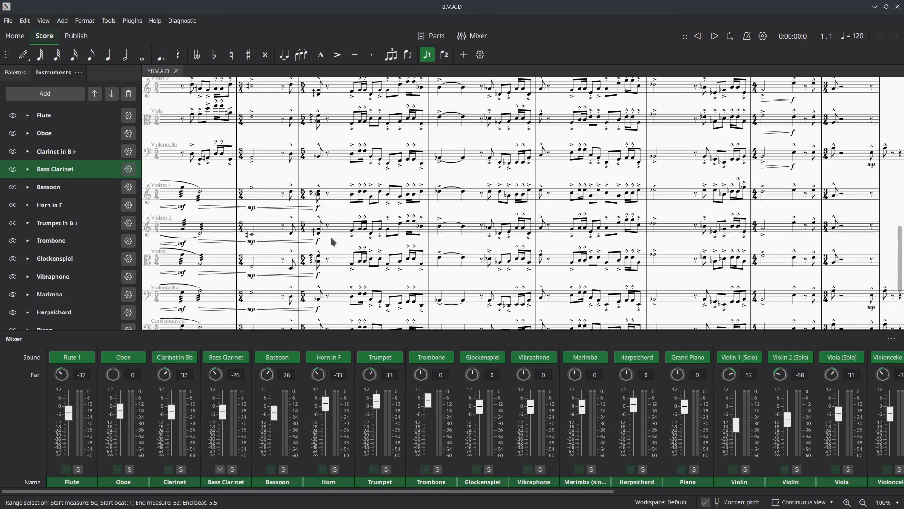
pyautogui.scroll(-1, 337, 237)
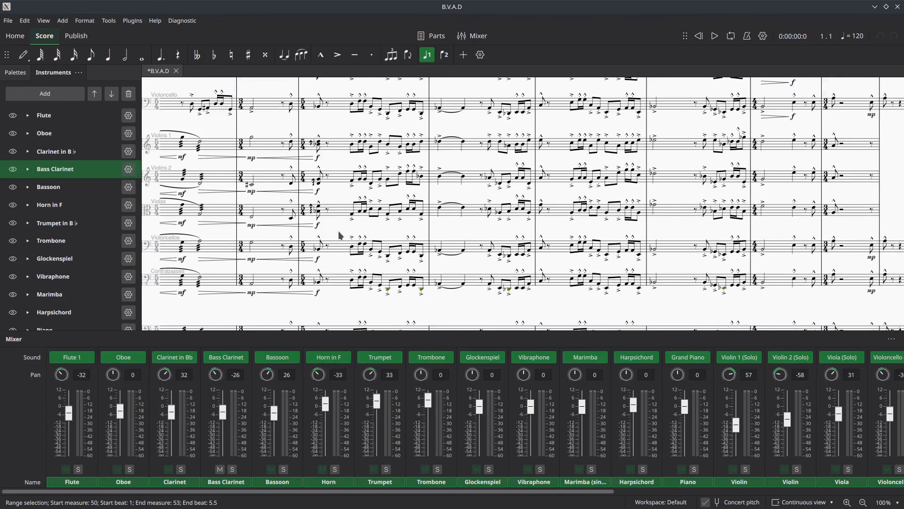
pyautogui.scroll(3, 338, 231)
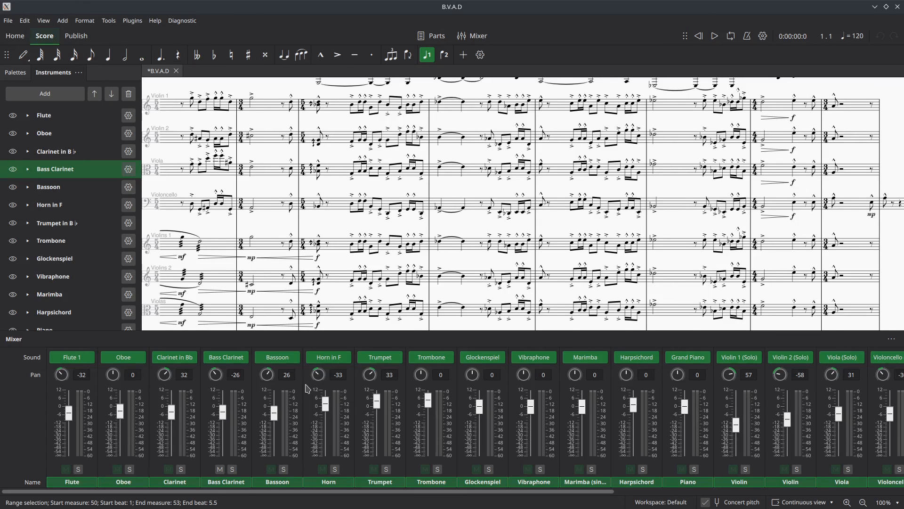
# - Review the main score's export settings with WAV audio as the format, check the available sample rates, and close them without exporting
pyautogui.click(11, 24)
pyautogui.moveTo(25, 20)
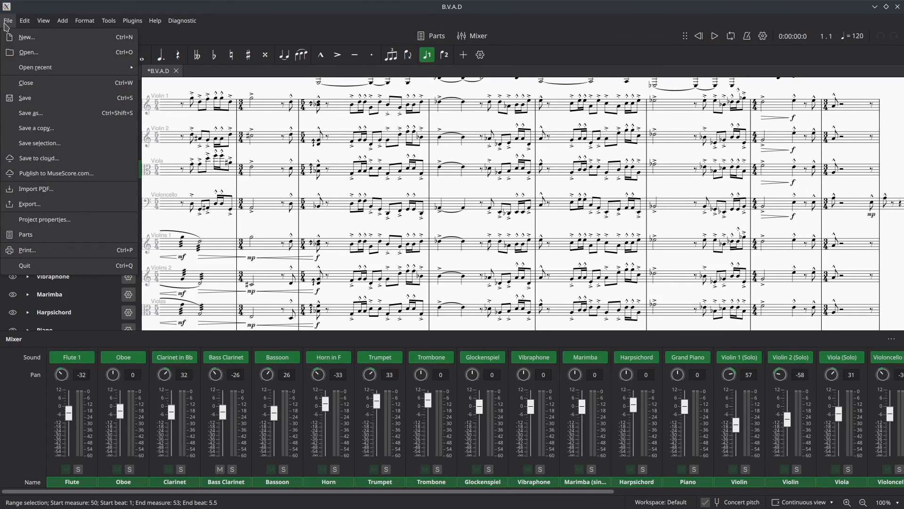
pyautogui.click(36, 203)
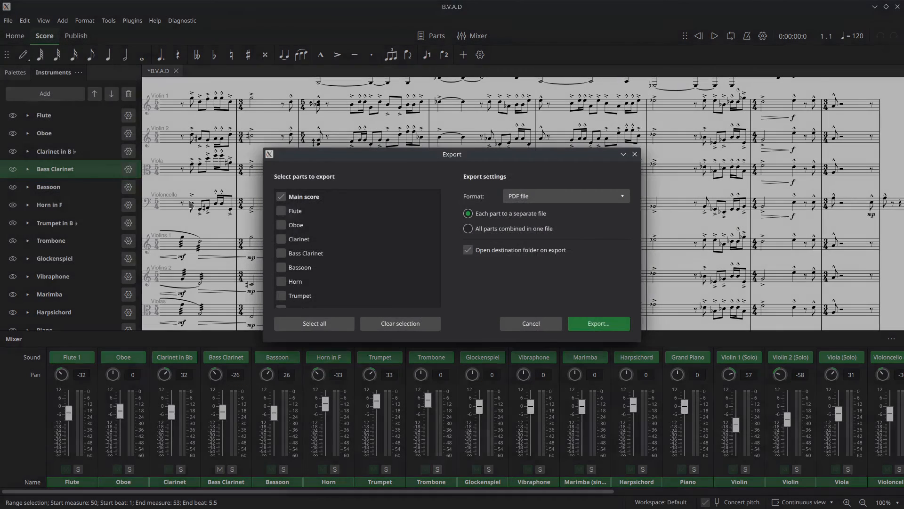
pyautogui.click(530, 196)
pyautogui.click(534, 254)
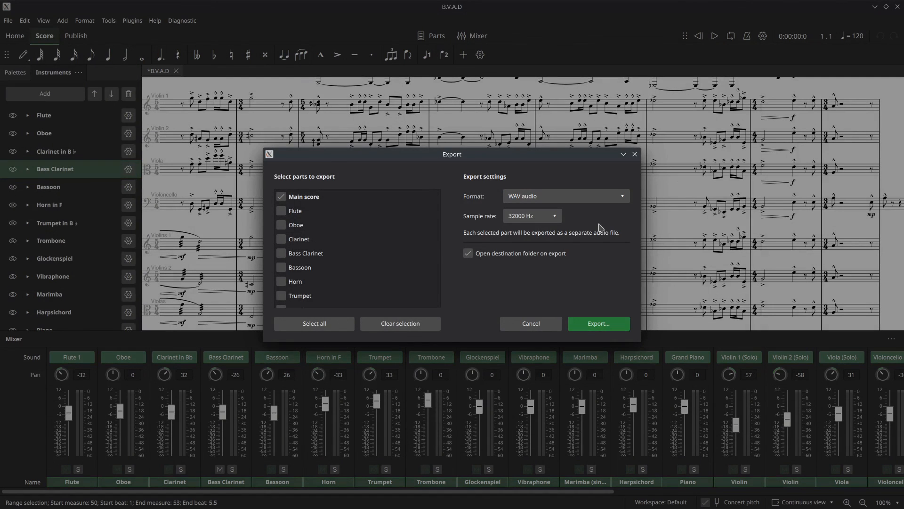
pyautogui.click(542, 216)
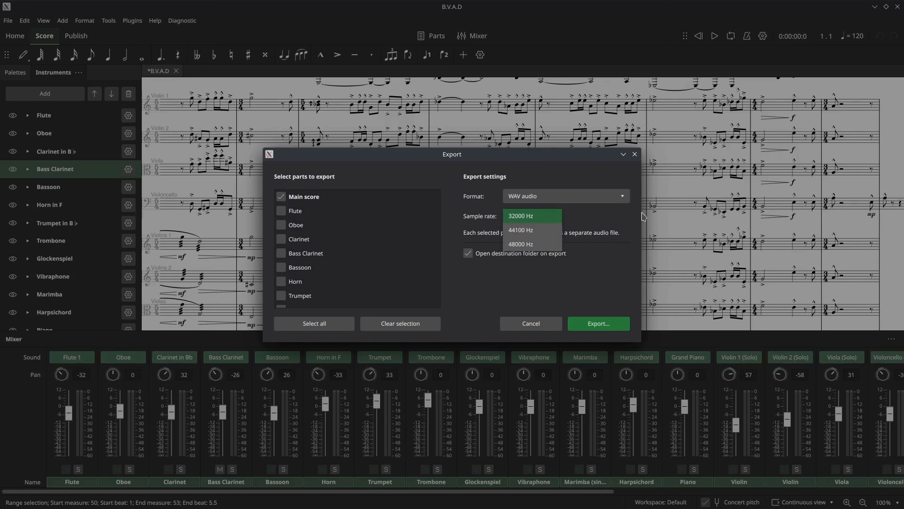
pyautogui.click(631, 265)
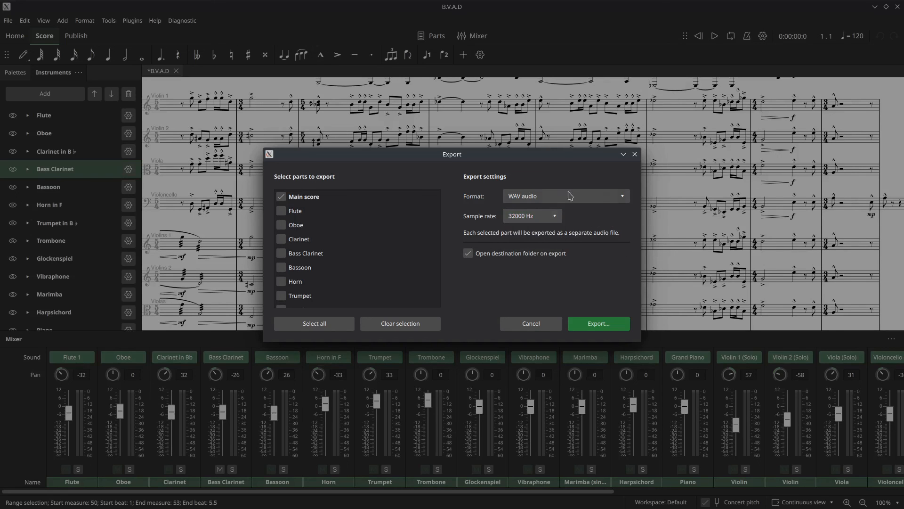
pyautogui.click(554, 218)
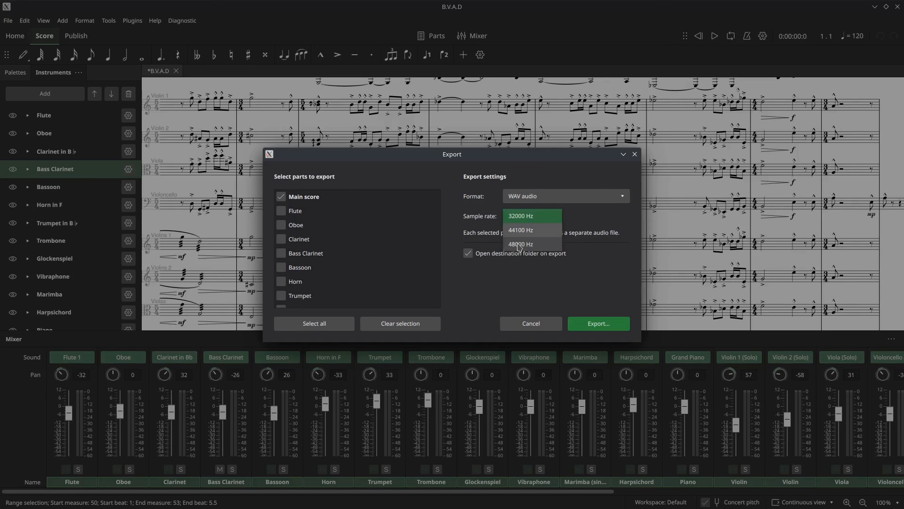
pyautogui.click(641, 210)
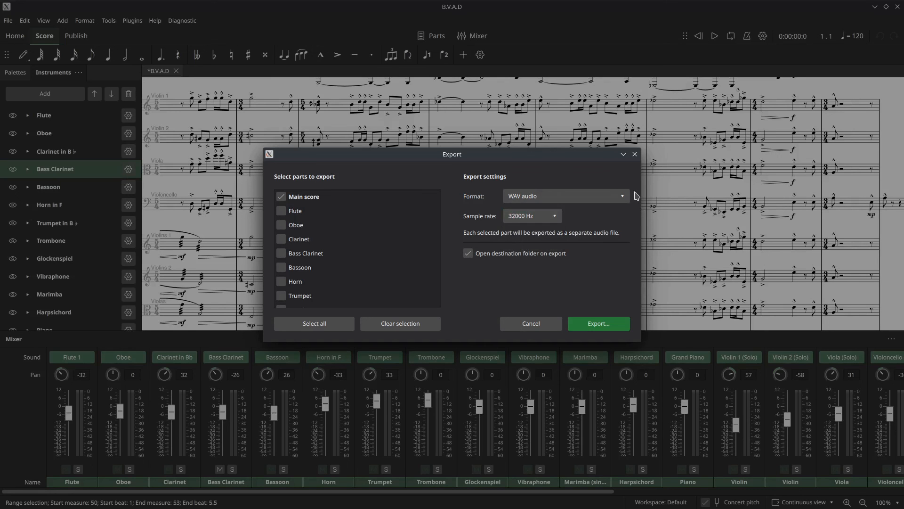
pyautogui.click(635, 155)
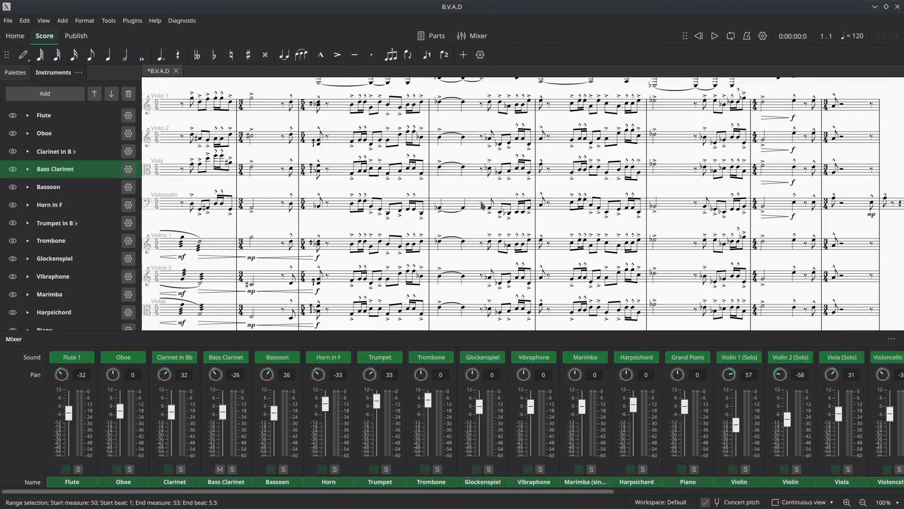
# - Check the sound options for the first solo Violin channel, including SoundFonts, and clear the Bass Clarinet selection
pyautogui.scroll(-3, 483, 205)
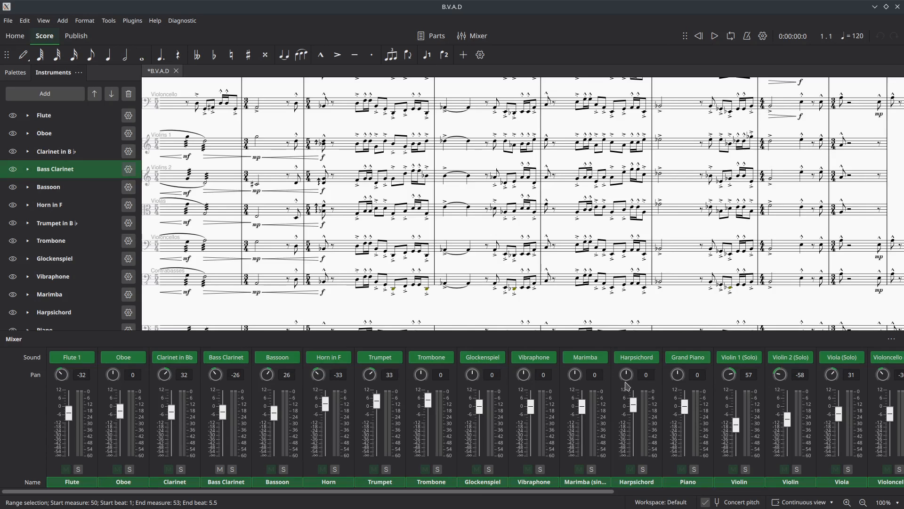
pyautogui.click(756, 357)
pyautogui.moveTo(769, 396)
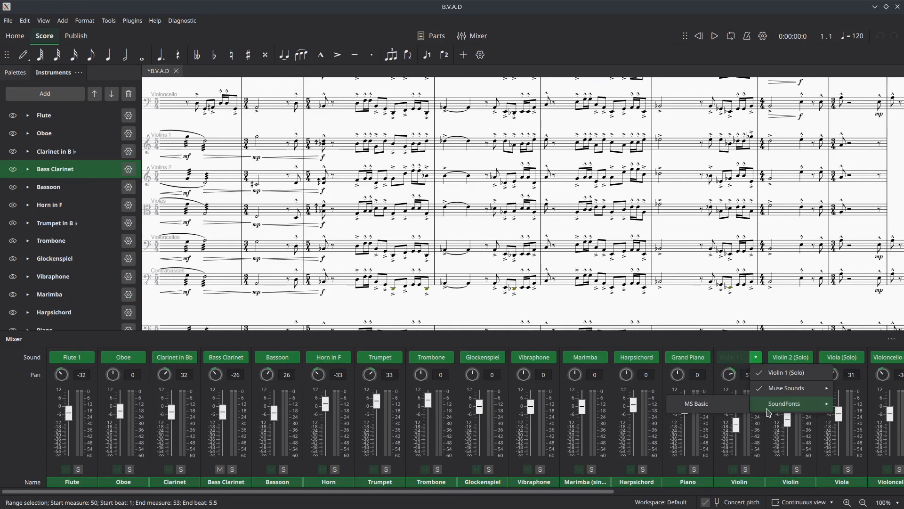
pyautogui.click(677, 228)
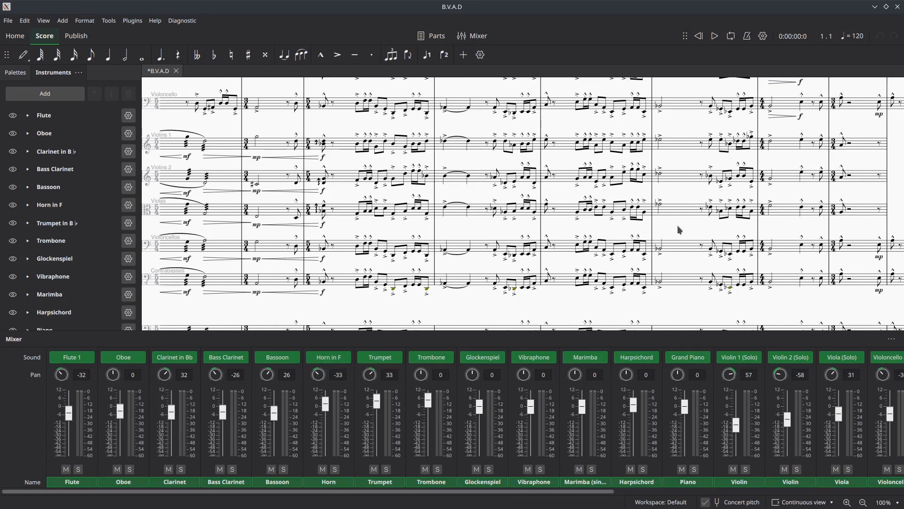
pyautogui.moveTo(677, 225); pyautogui.dragTo(781, 242)
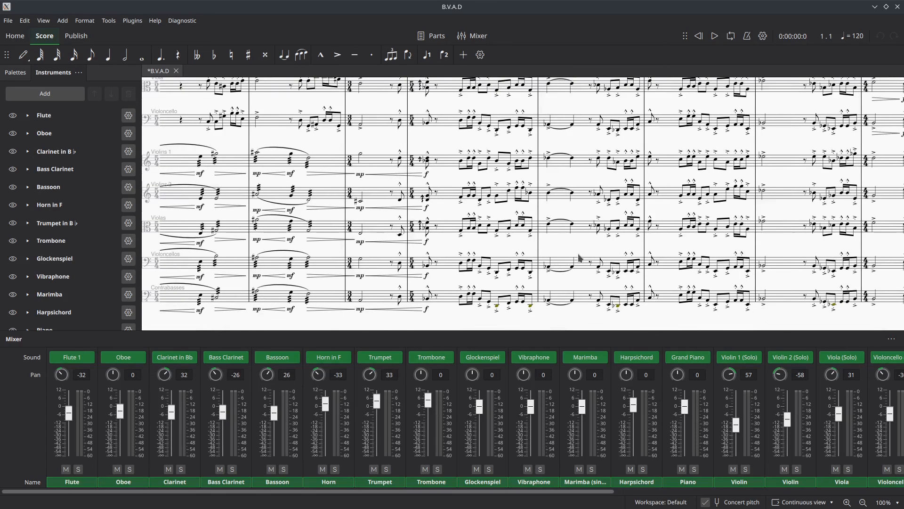